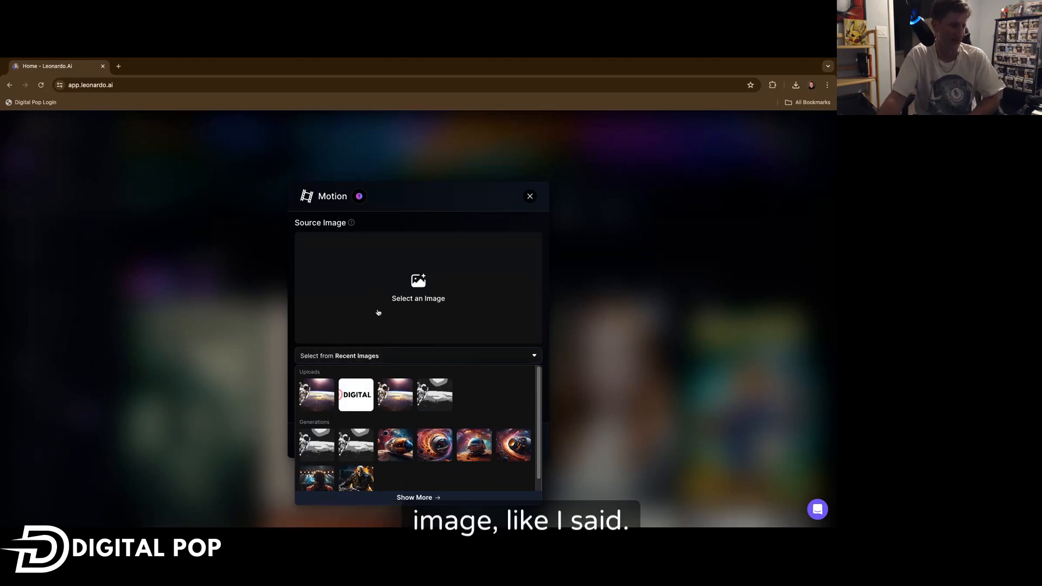
# Pick the space capsule spiral generation as the Motion source image and set Motion Strength to 10.
pyautogui.scroll(-1, 337, 401)
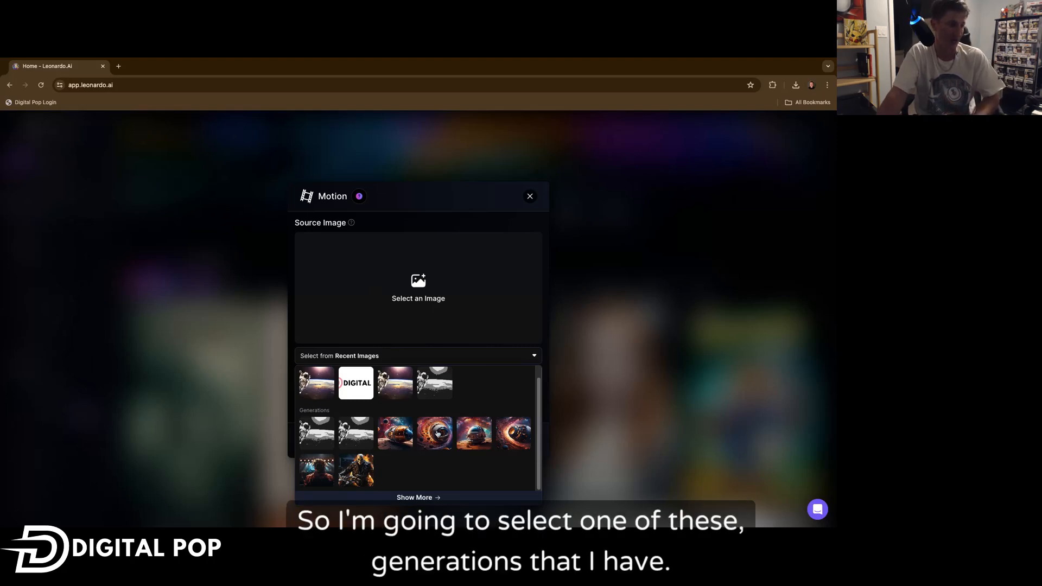
pyautogui.click(438, 433)
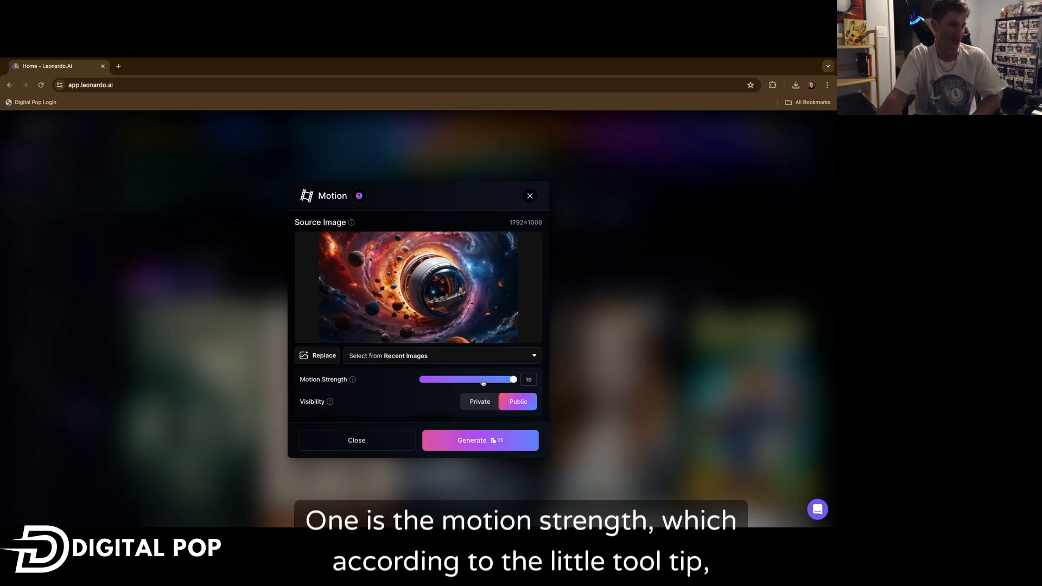
pyautogui.moveTo(355, 382)
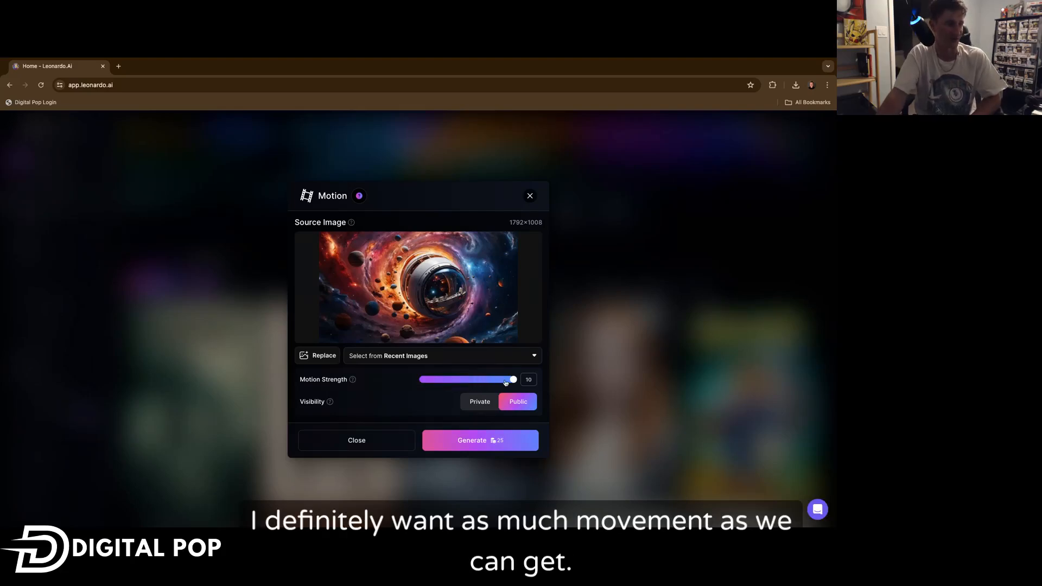
pyautogui.moveTo(511, 381)
pyautogui.mouseDown()
pyautogui.moveTo(461, 381)
pyautogui.moveTo(513, 379)
pyautogui.mouseUp()
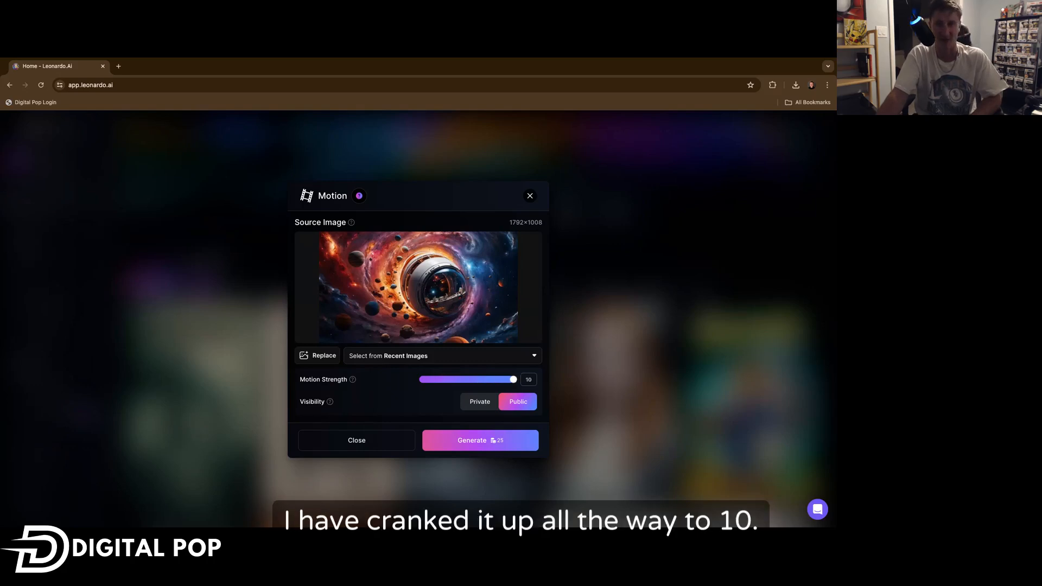
# Generate the motion video and open the generation view.
pyautogui.moveTo(331, 404)
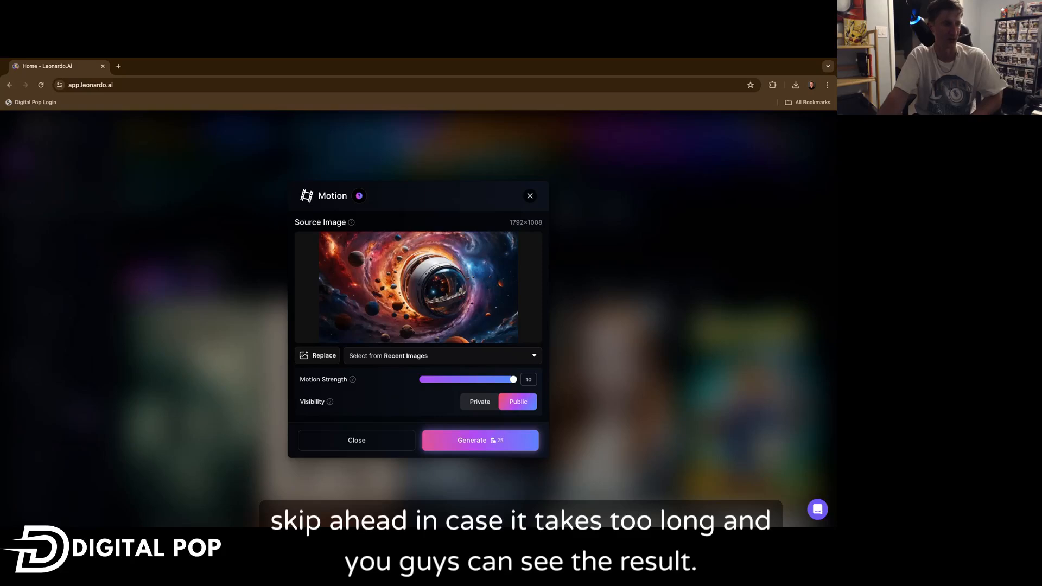
pyautogui.click(488, 441)
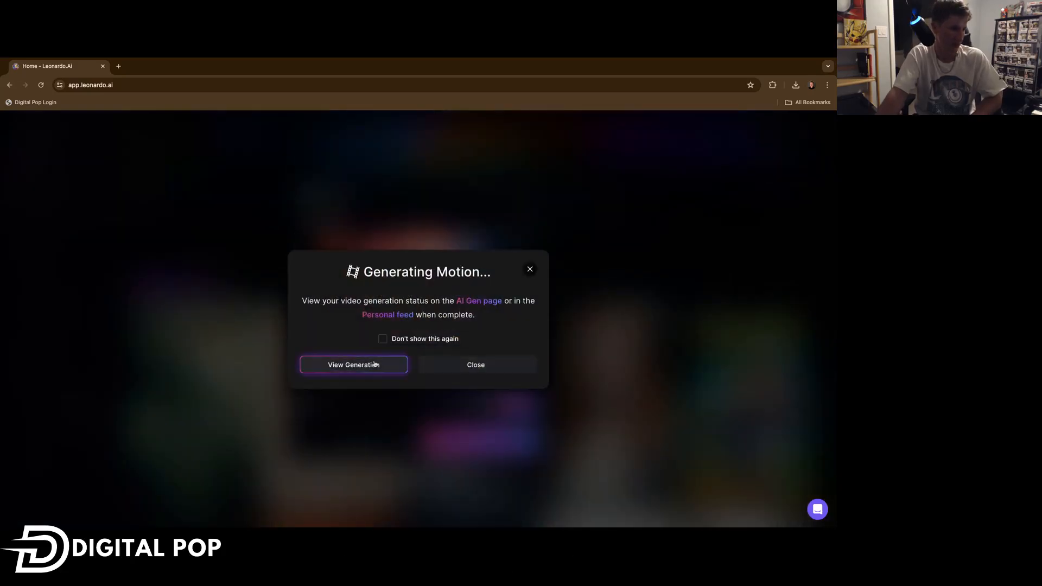
pyautogui.click(383, 366)
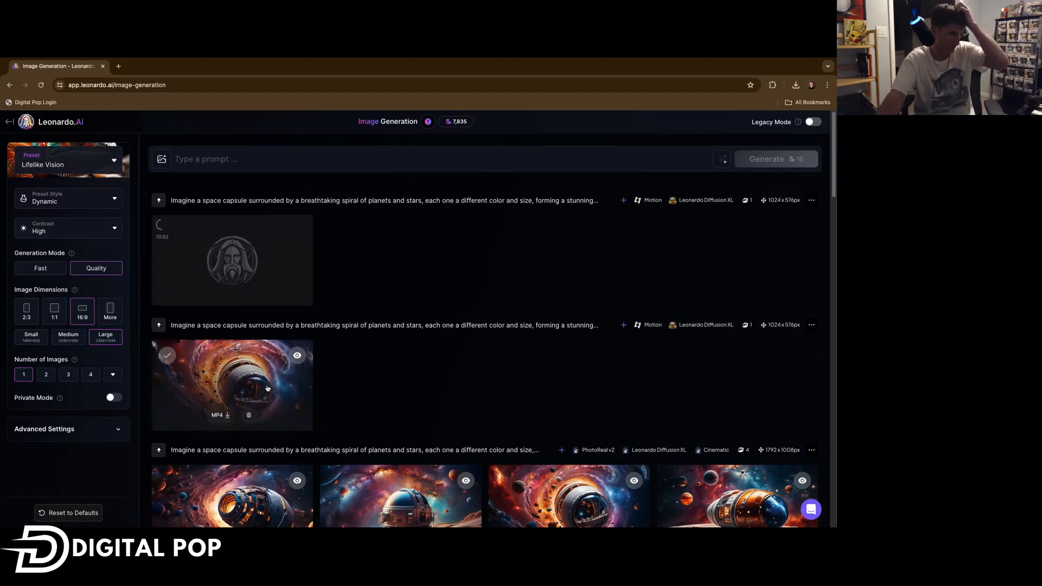
# Preview the generated motion video, close it and return to the home page.
pyautogui.click(306, 385)
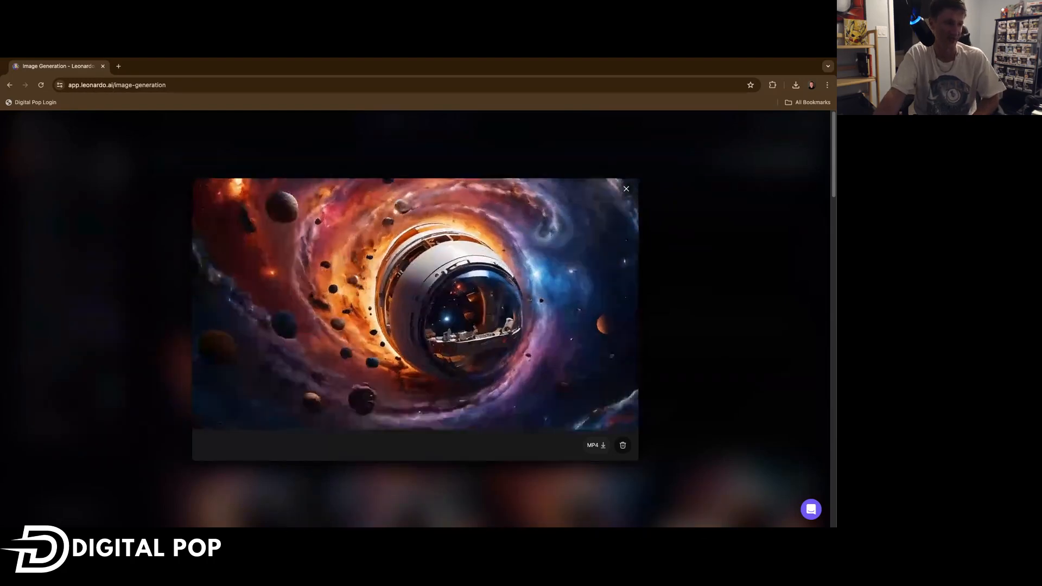
pyautogui.click(626, 189)
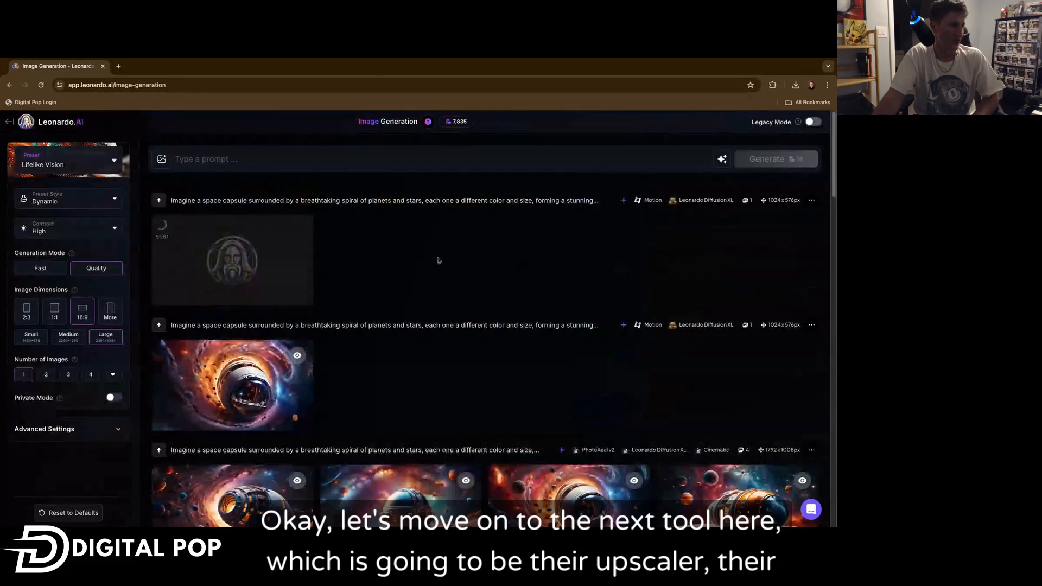
pyautogui.click(48, 122)
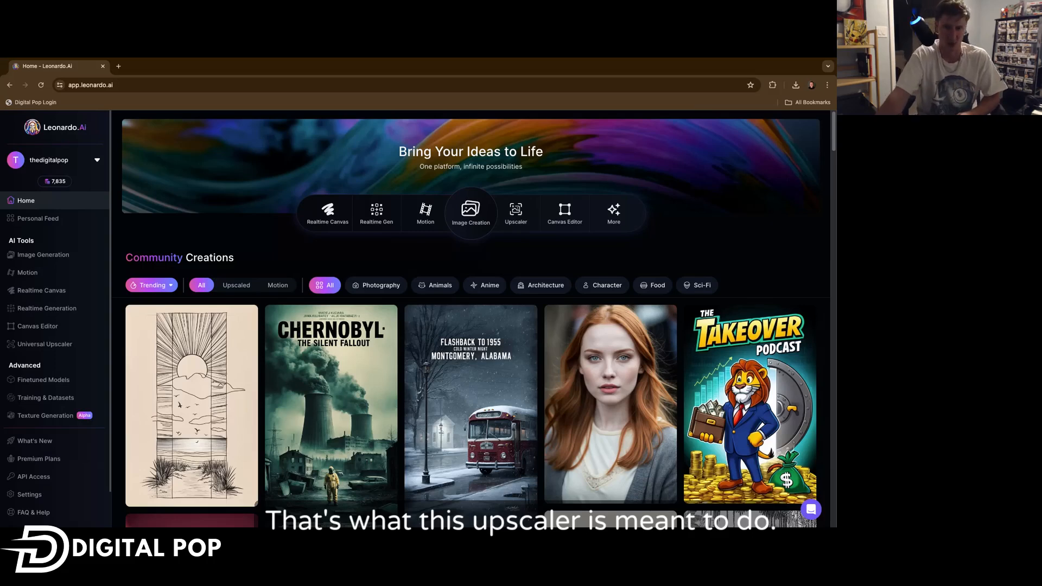
# Open the Universal Upscaler and load the astronaut-over-Earth upload as the source image.
pyautogui.click(516, 214)
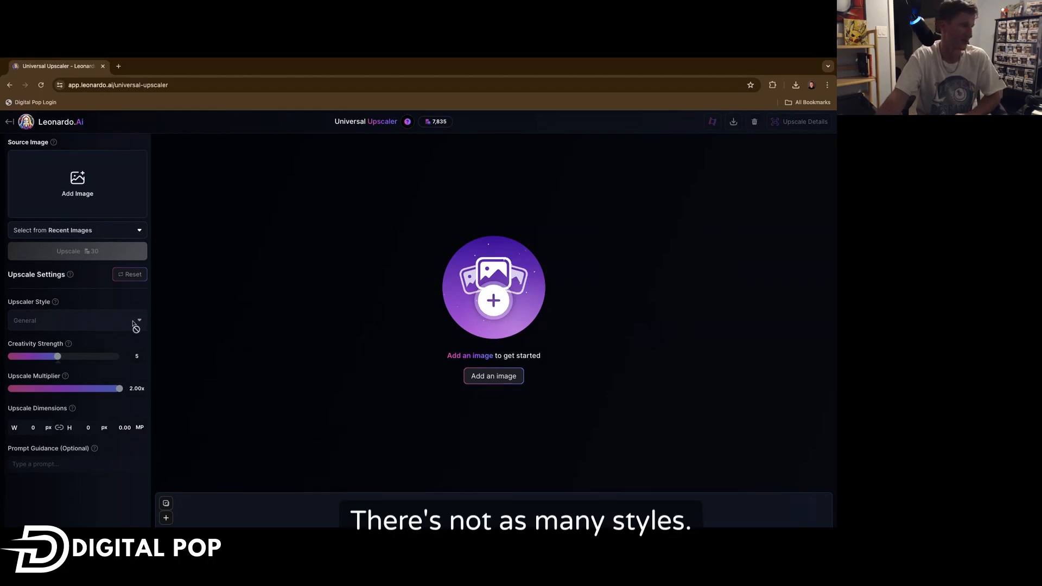
pyautogui.click(73, 193)
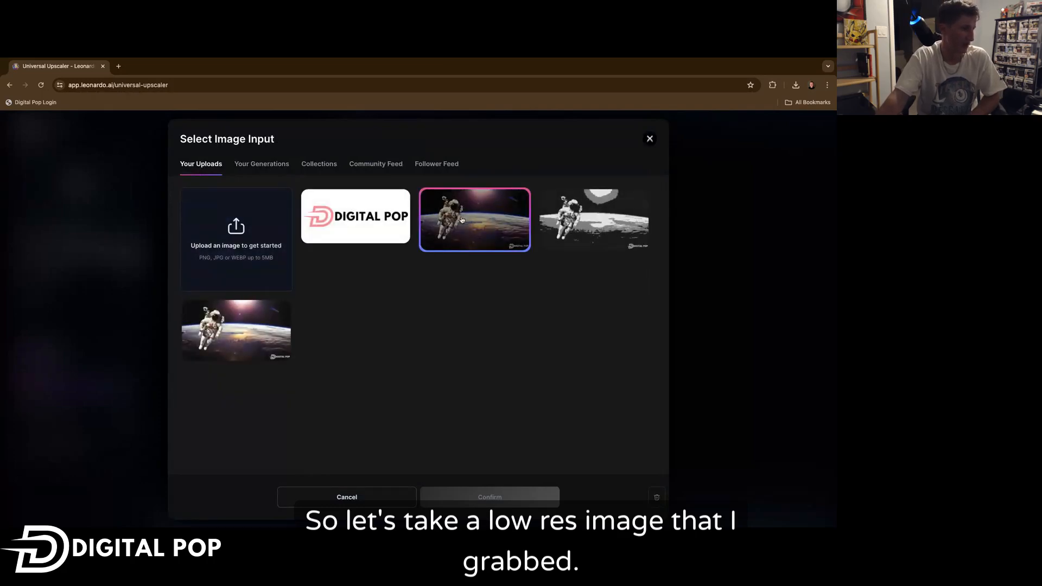
pyautogui.click(461, 219)
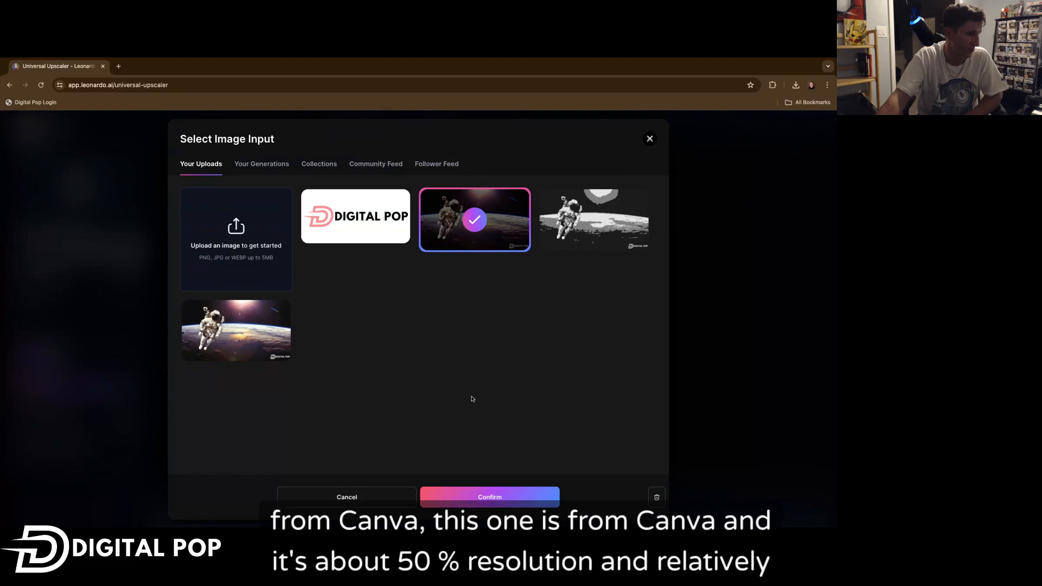
pyautogui.click(461, 496)
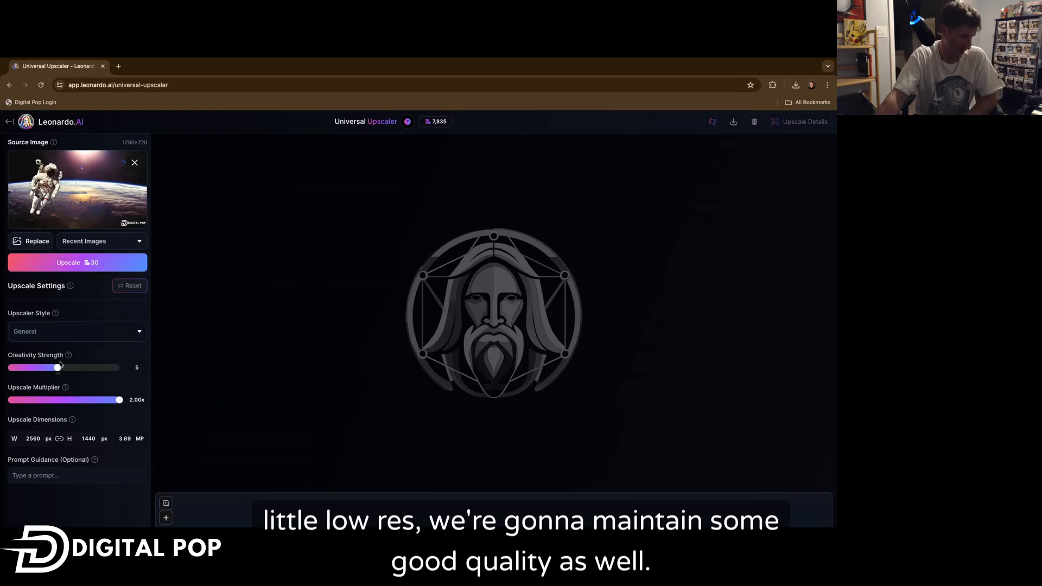
# Choose General as the upscaler style.
pyautogui.click(58, 332)
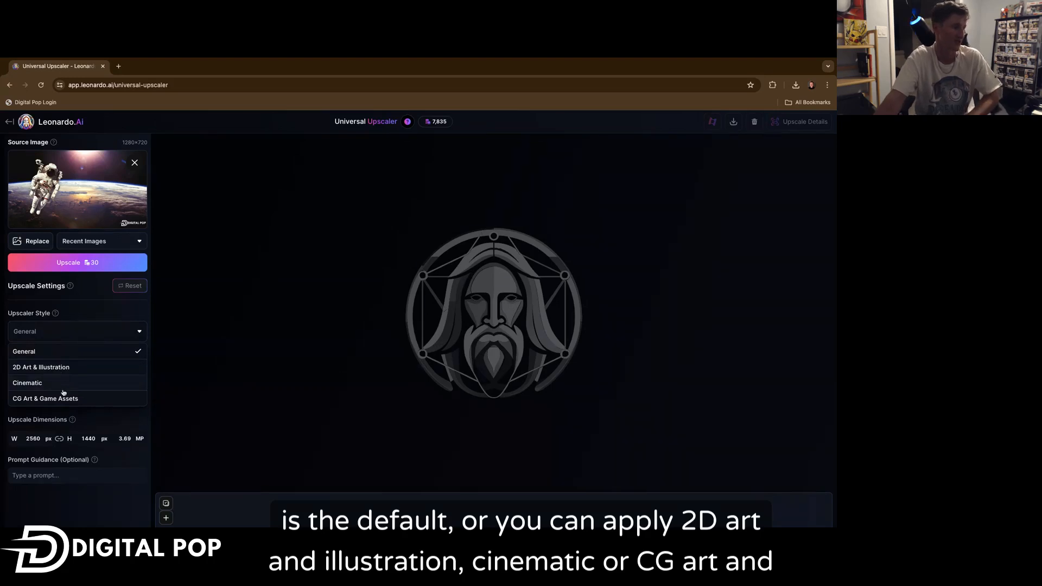
pyautogui.click(73, 352)
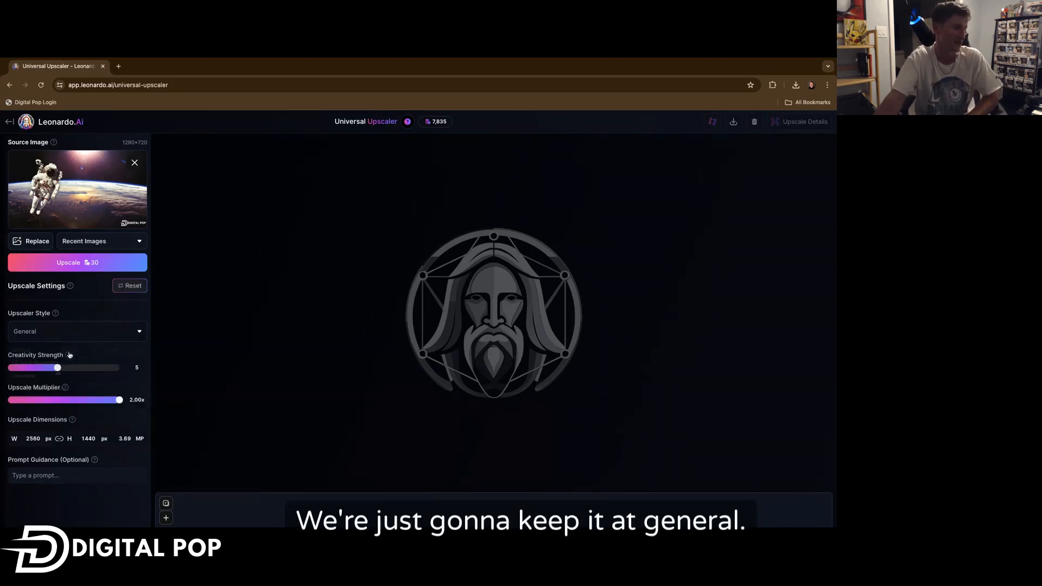
pyautogui.moveTo(71, 361)
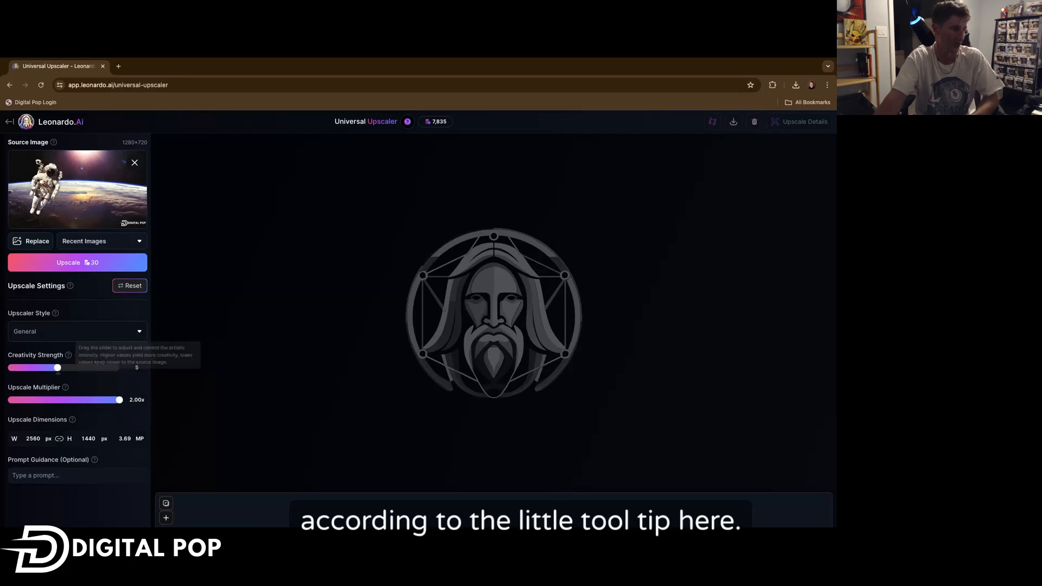
# Set the upscale multiplier to 1.75x and run the upscale without prompt guidance.
pyautogui.moveTo(65, 387)
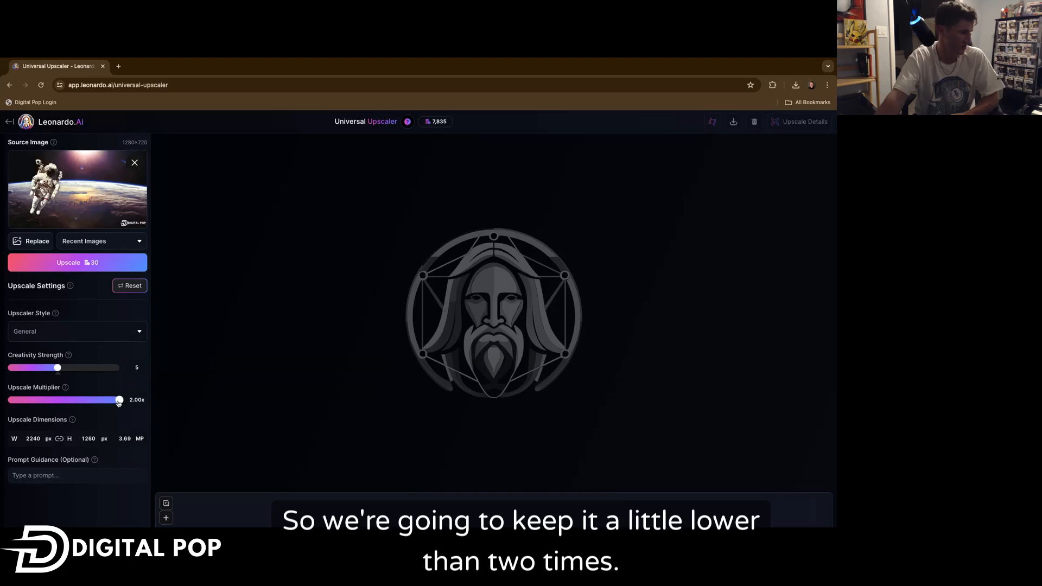
pyautogui.moveTo(119, 401); pyautogui.dragTo(91, 400)
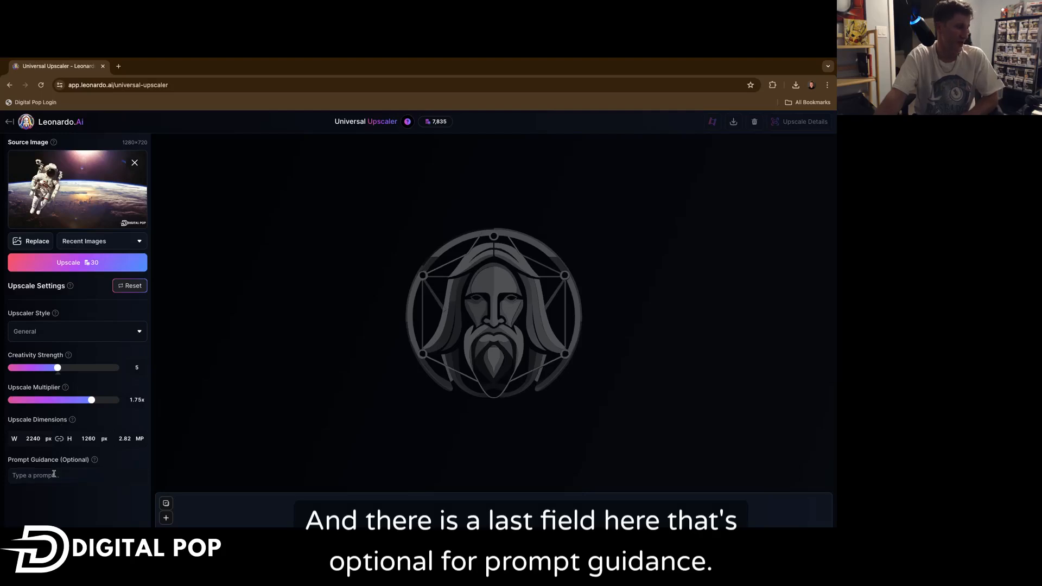
pyautogui.click(77, 475)
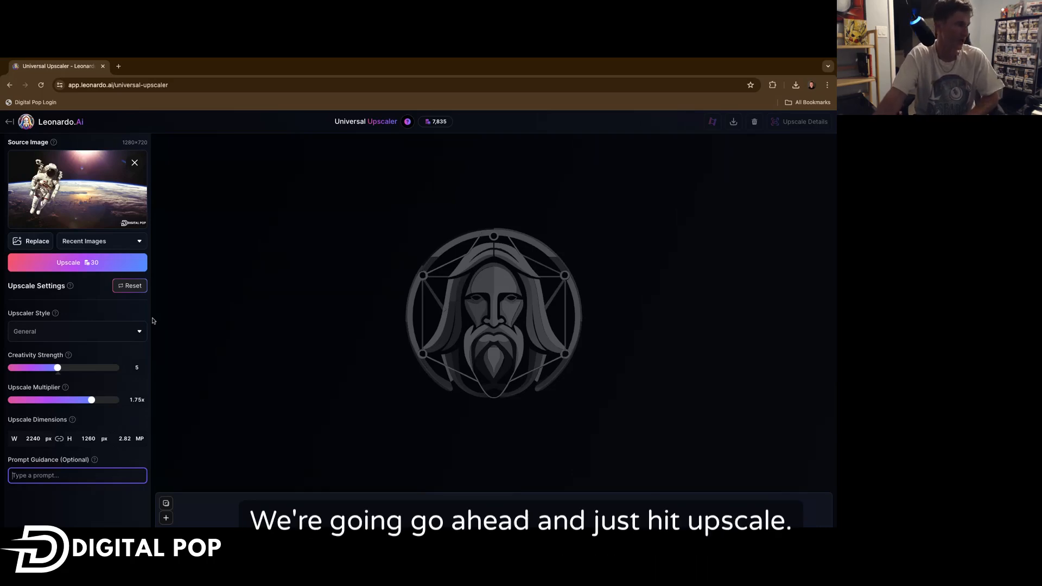
pyautogui.click(104, 264)
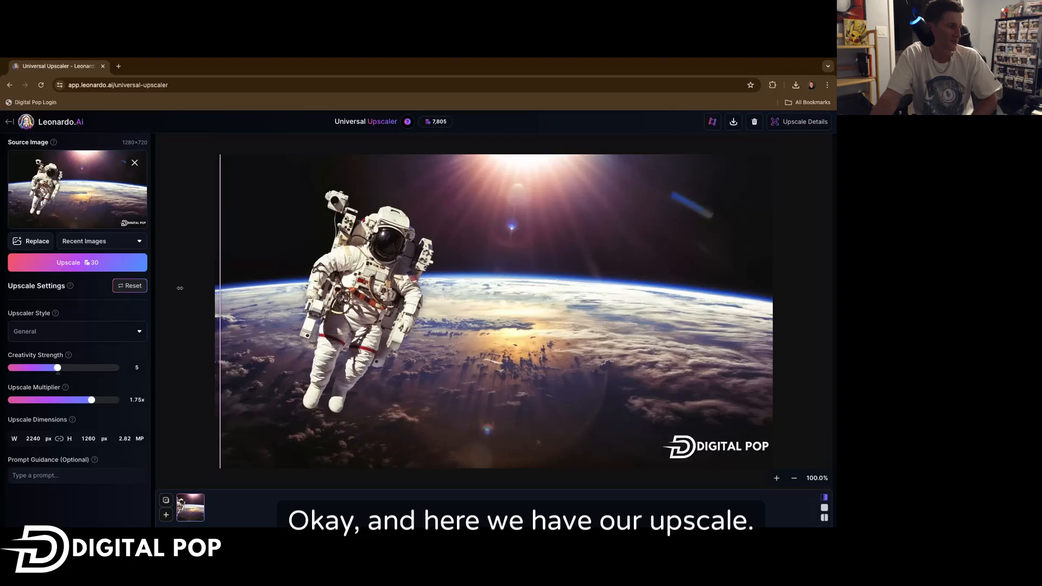
# Compare the original and upscaled astronaut image using the before/after divider.
pyautogui.moveTo(220, 292); pyautogui.dragTo(503, 277)
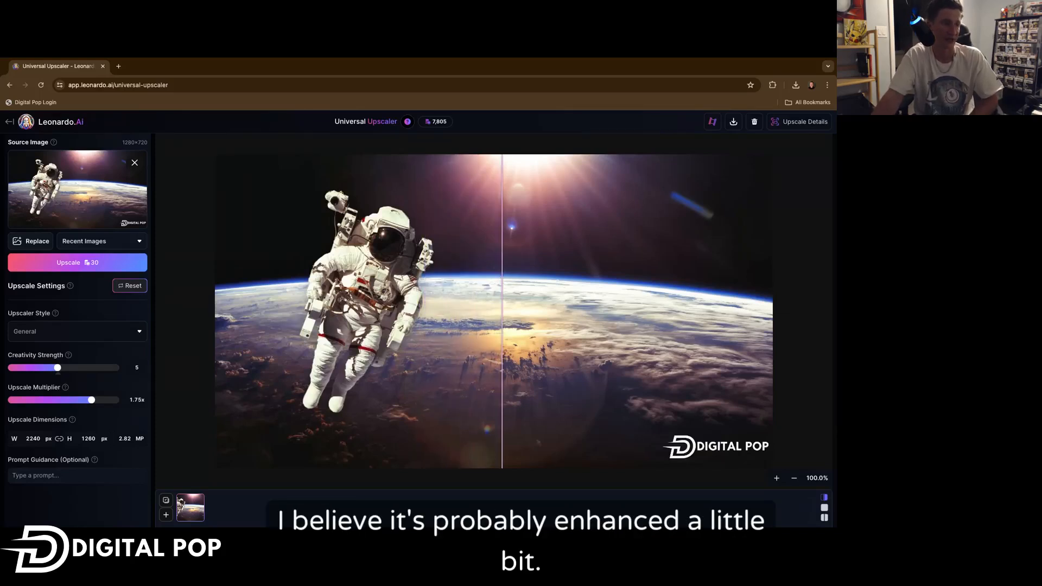
pyautogui.moveTo(502, 278); pyautogui.dragTo(373, 276)
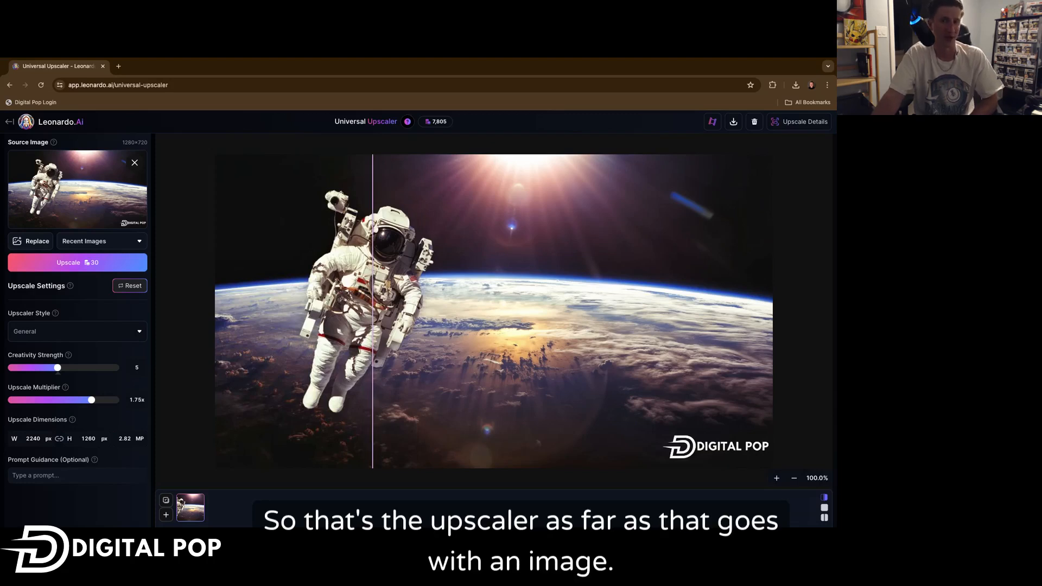
pyautogui.moveTo(373, 277); pyautogui.dragTo(220, 256)
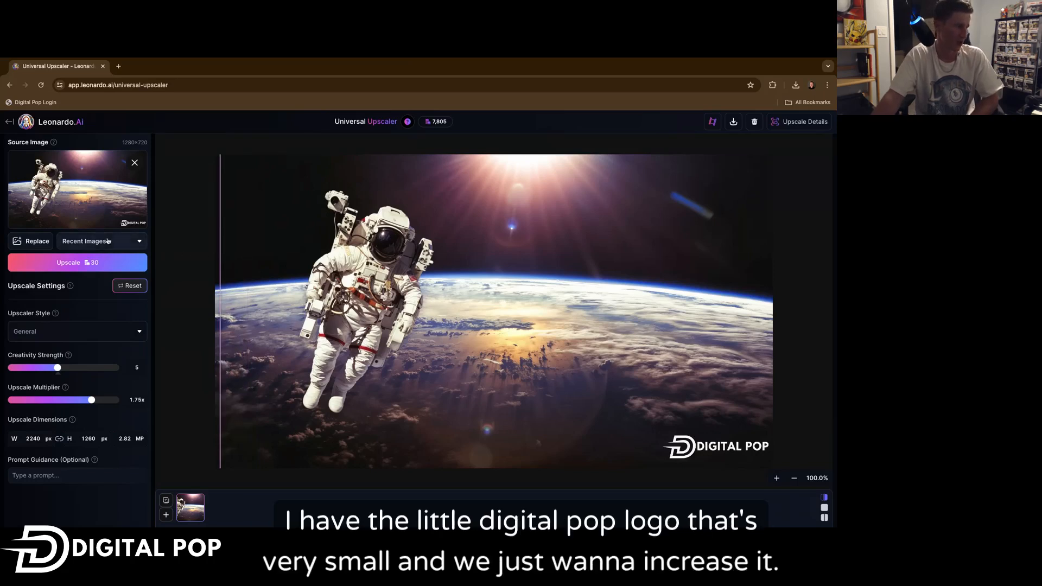
# Replace the upscaler source image with the Digital Pop logo upload.
pyautogui.click(29, 241)
pyautogui.click(400, 239)
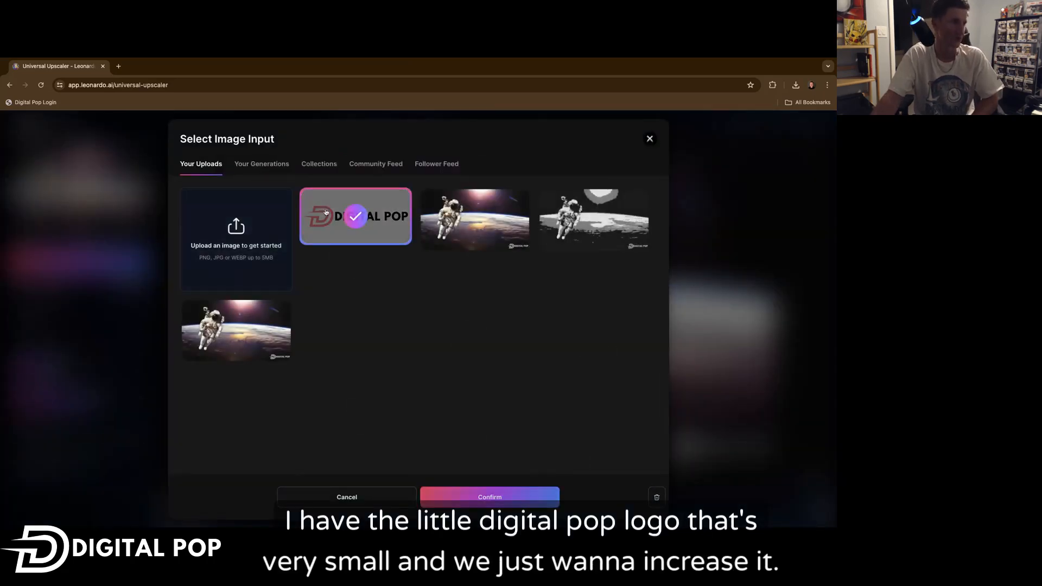
pyautogui.click(469, 497)
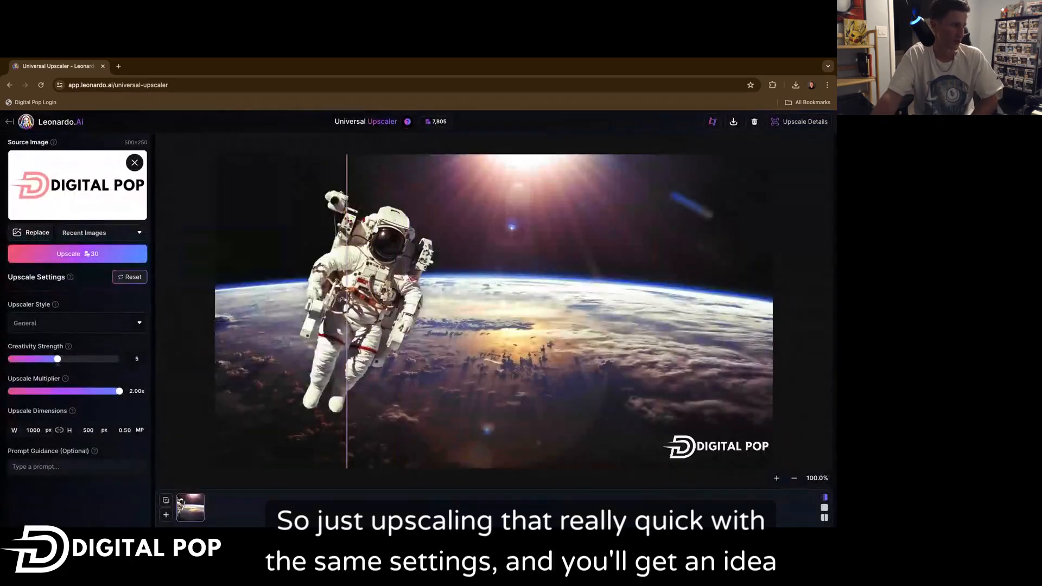
pyautogui.click(77, 253)
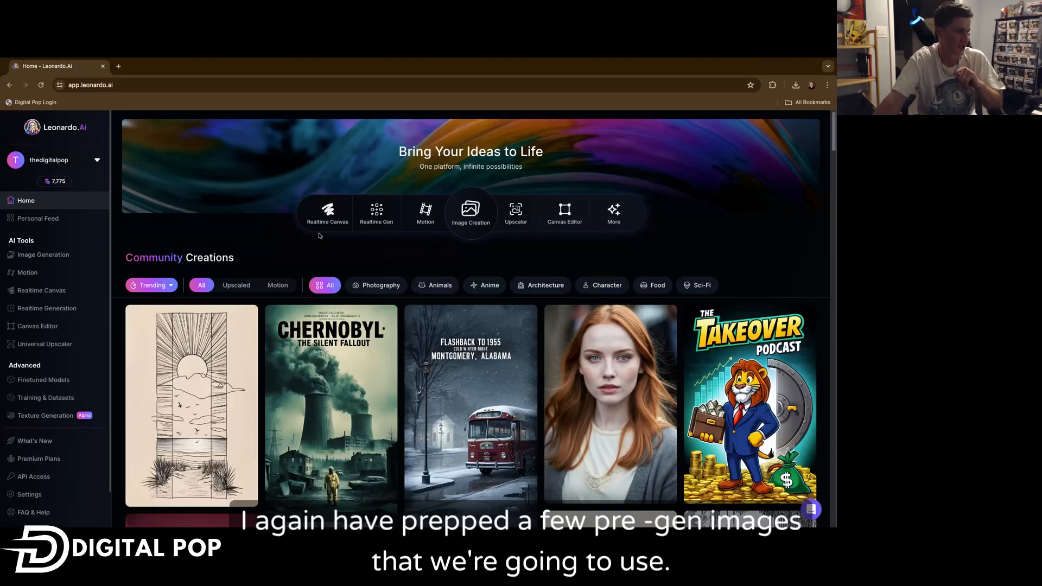
# Open Image Creation and browse the generation history of energy drink and smartphone product showcases.
pyautogui.click(460, 220)
pyautogui.scroll(-15, 232, 294)
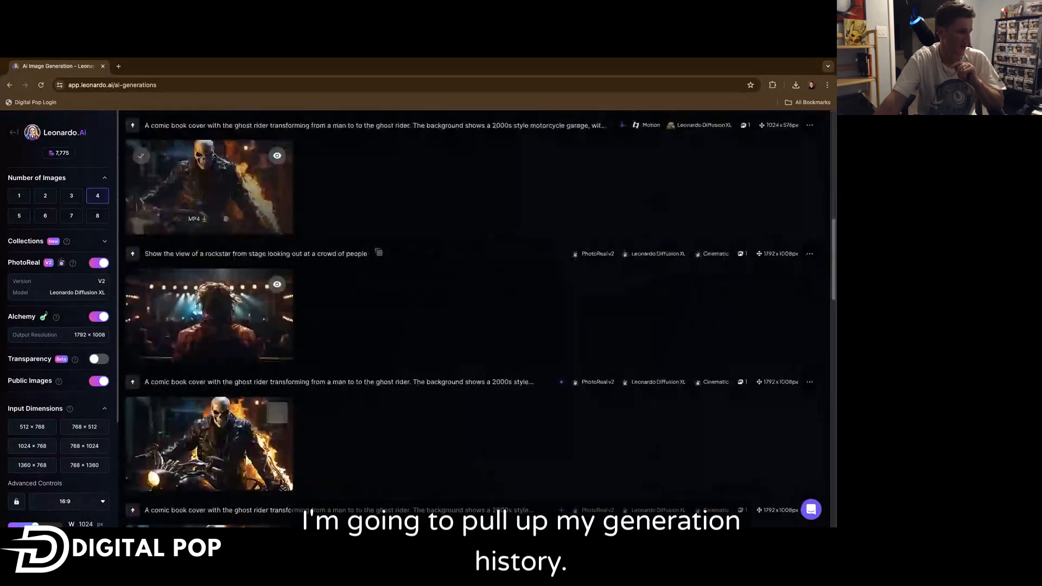
pyautogui.scroll(-5, 469, 319)
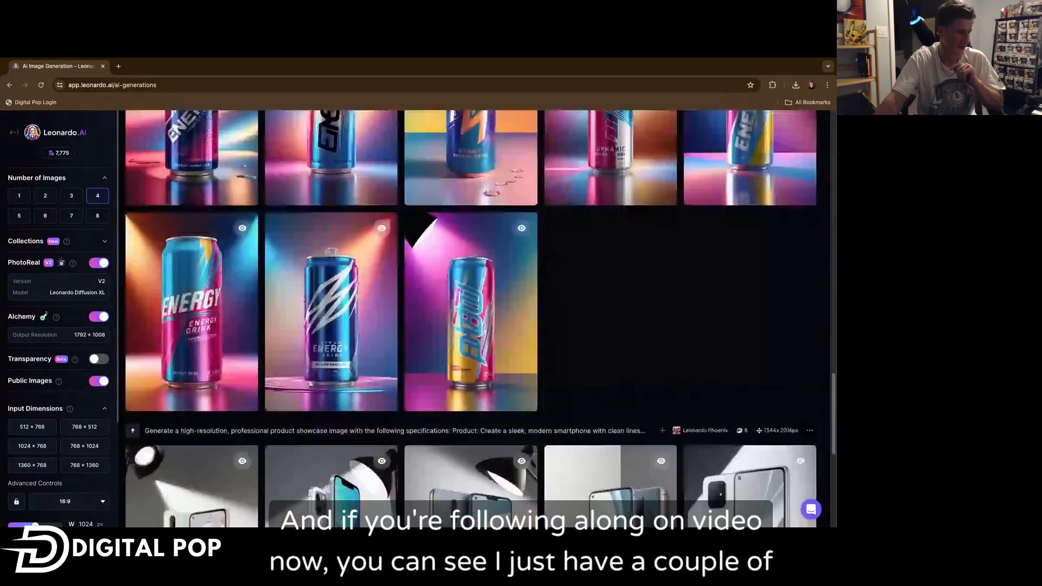
pyautogui.scroll(-3, 470, 318)
pyautogui.scroll(6, 469, 318)
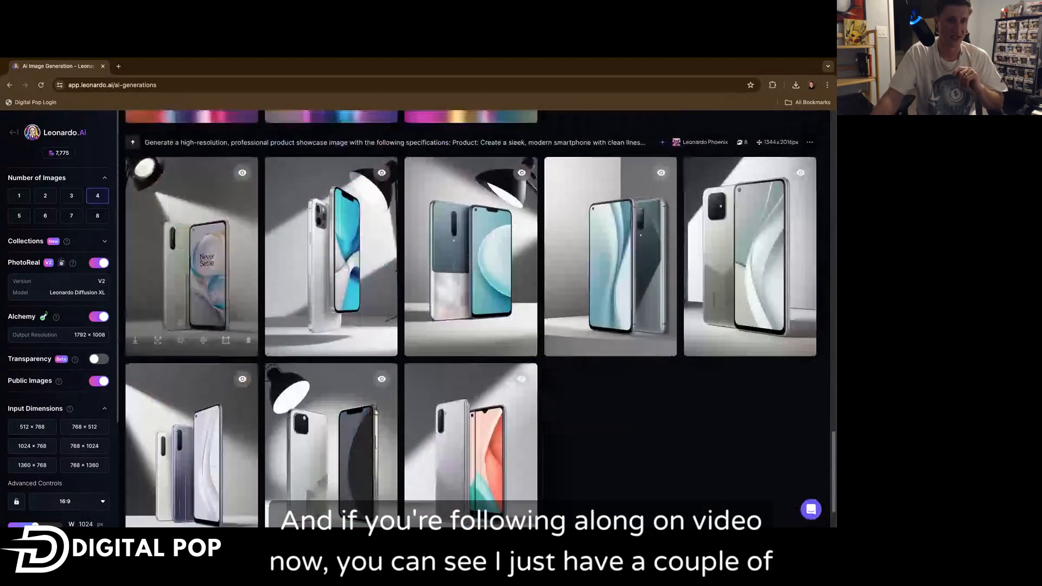
pyautogui.scroll(-5, 470, 318)
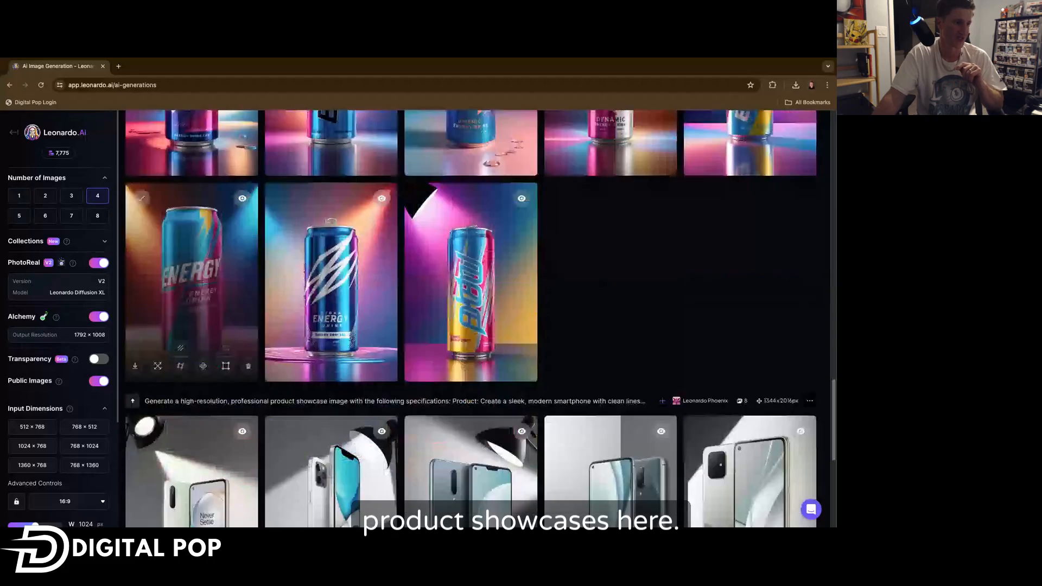
pyautogui.scroll(-2, 335, 260)
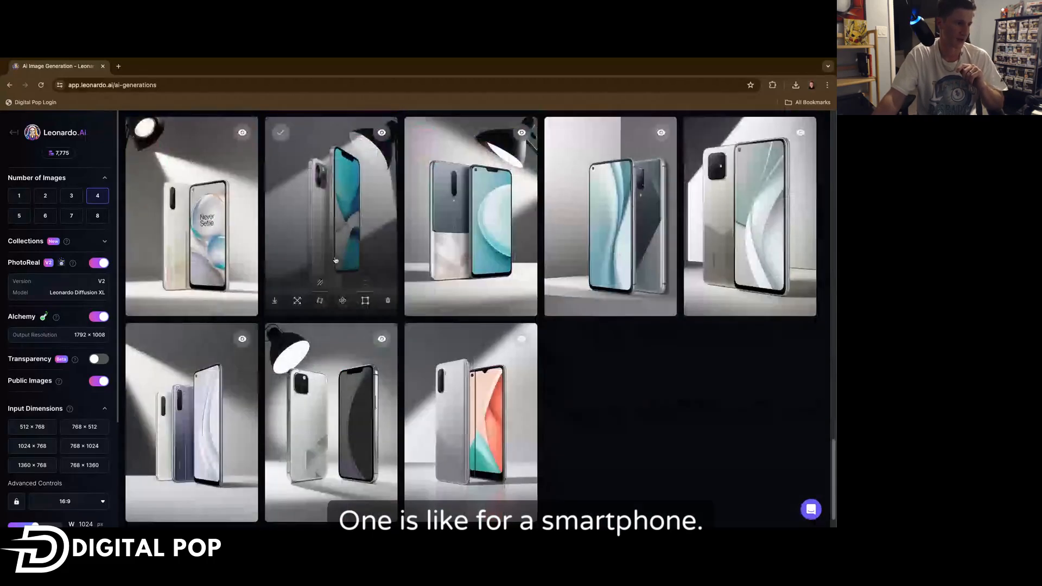
pyautogui.scroll(7, 335, 261)
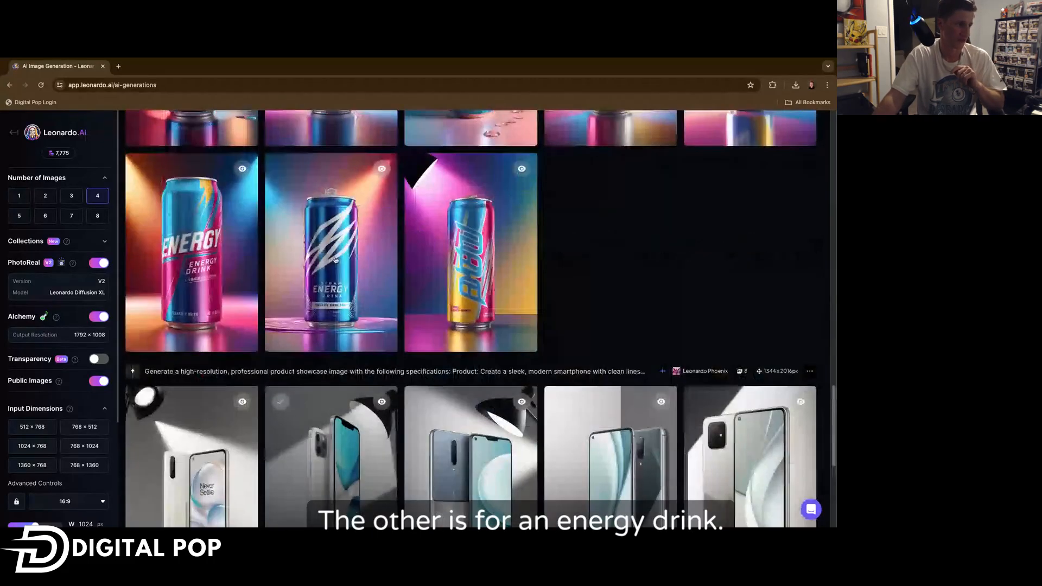
pyautogui.scroll(1, 335, 261)
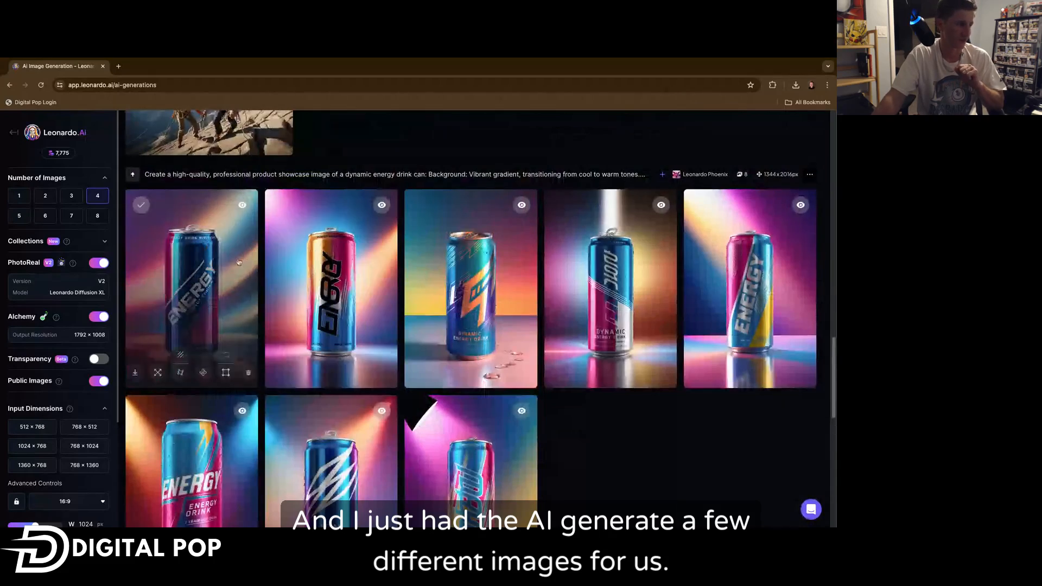
pyautogui.scroll(-3, 239, 261)
pyautogui.scroll(-6, 238, 262)
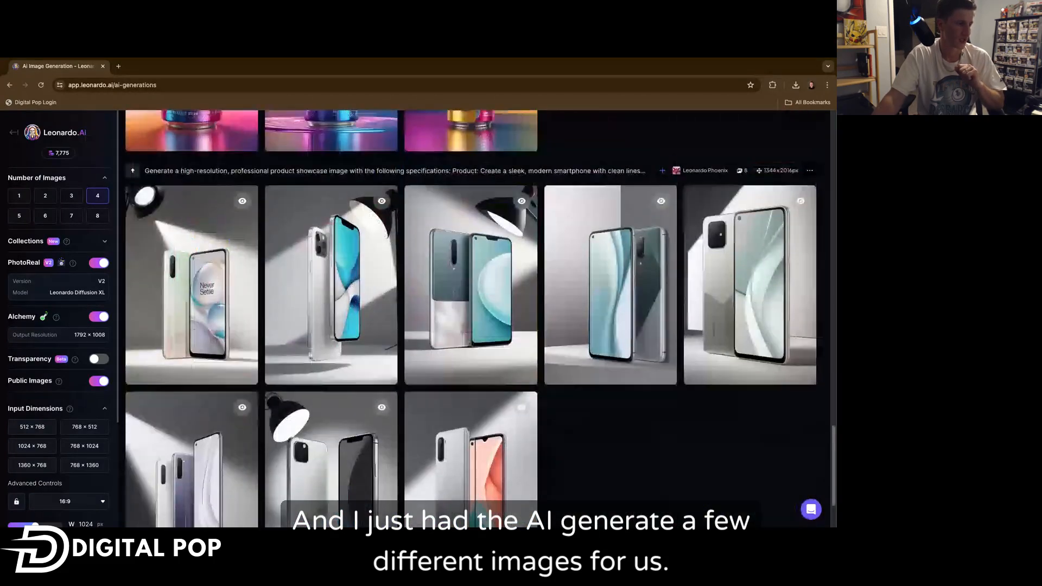
# Find the rockstar-on-stage crowd generation in the history and open it in the Canvas Editor.
pyautogui.scroll(5, 238, 261)
pyautogui.scroll(15, 238, 261)
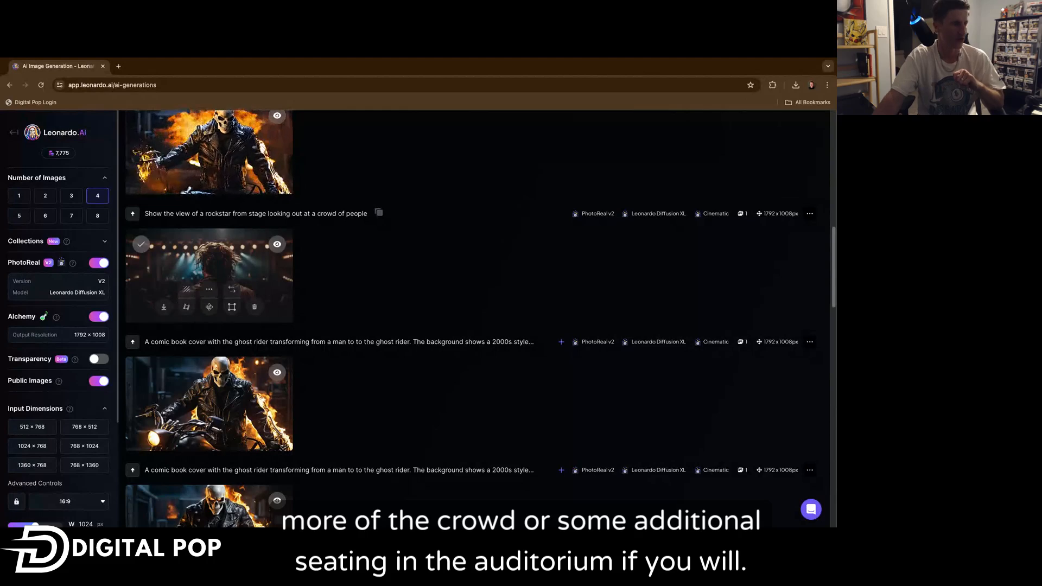
pyautogui.scroll(-2, 242, 280)
pyautogui.scroll(4, 241, 280)
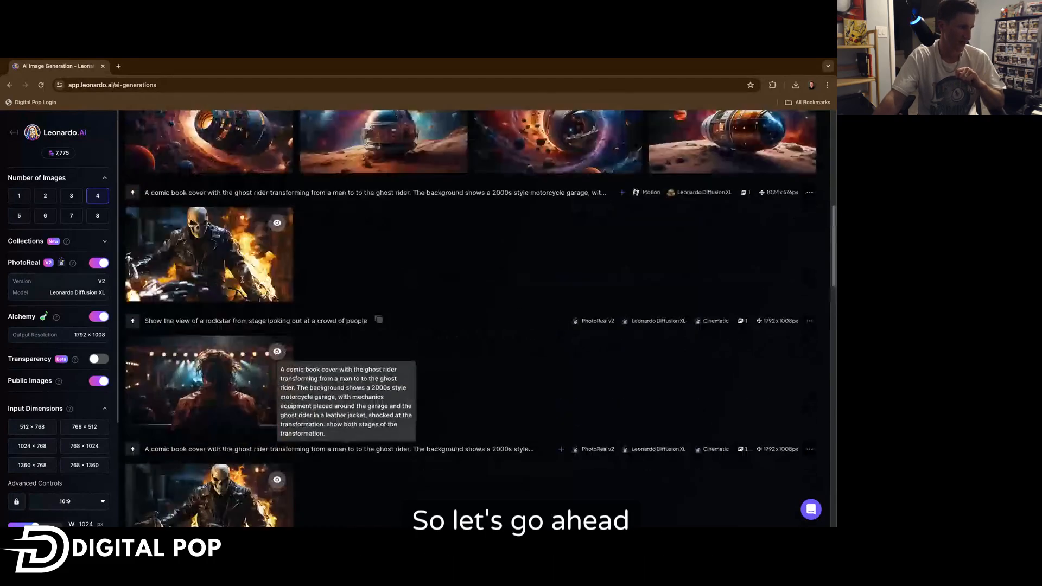
pyautogui.scroll(-15, 241, 279)
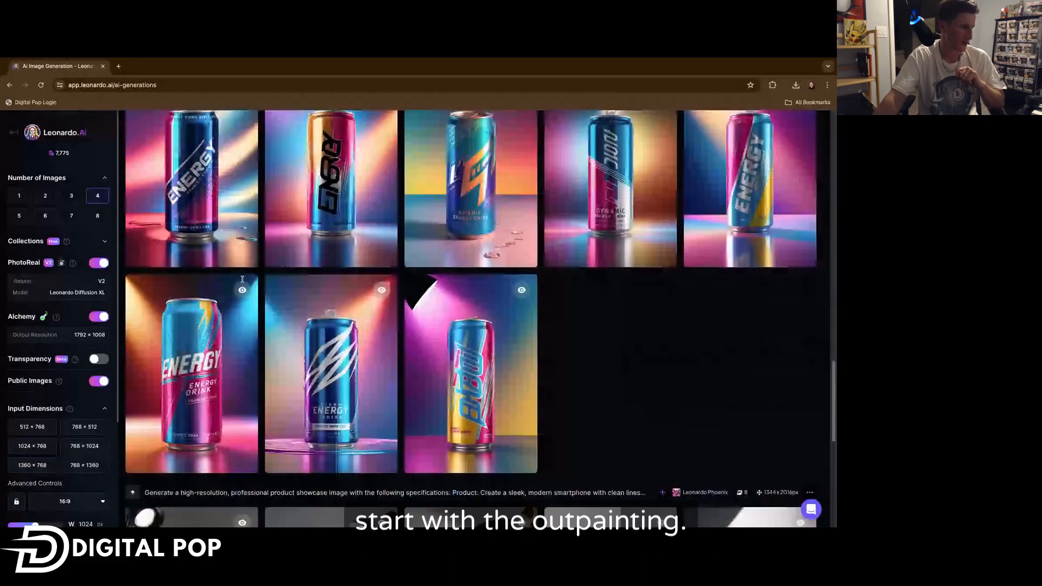
pyautogui.scroll(10, 242, 278)
pyautogui.scroll(-3, 232, 347)
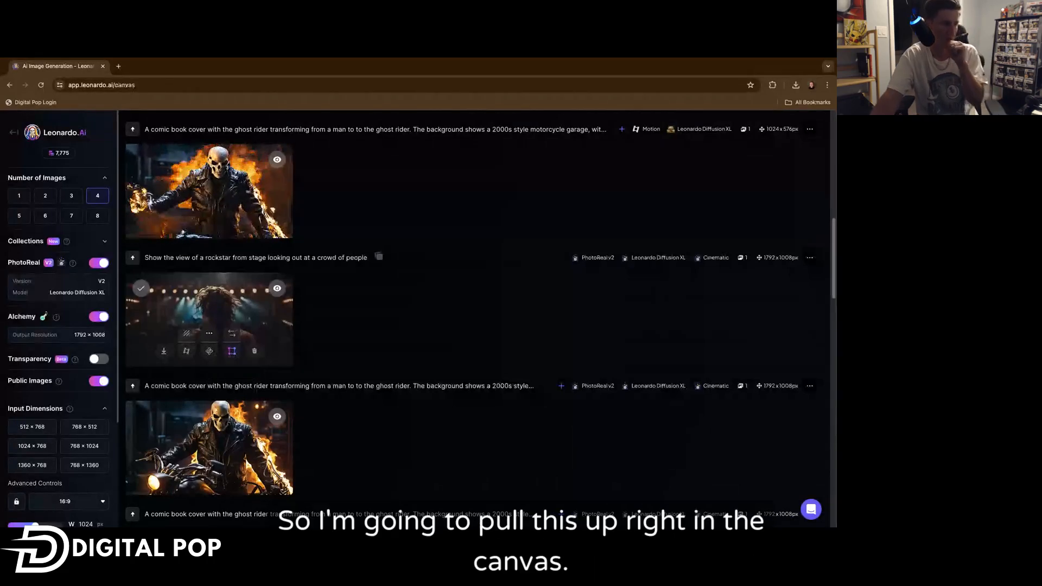
pyautogui.click(232, 351)
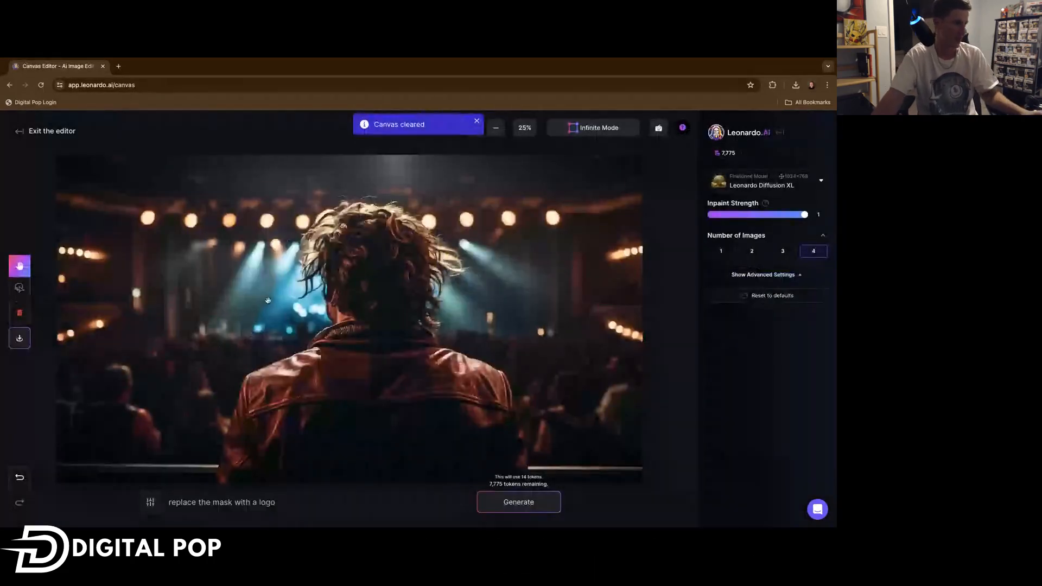
# Switch to Infinite Mode and position the 512×512 outpaint frame over the image's upper-left corner.
pyautogui.scroll(-3, 324, 301)
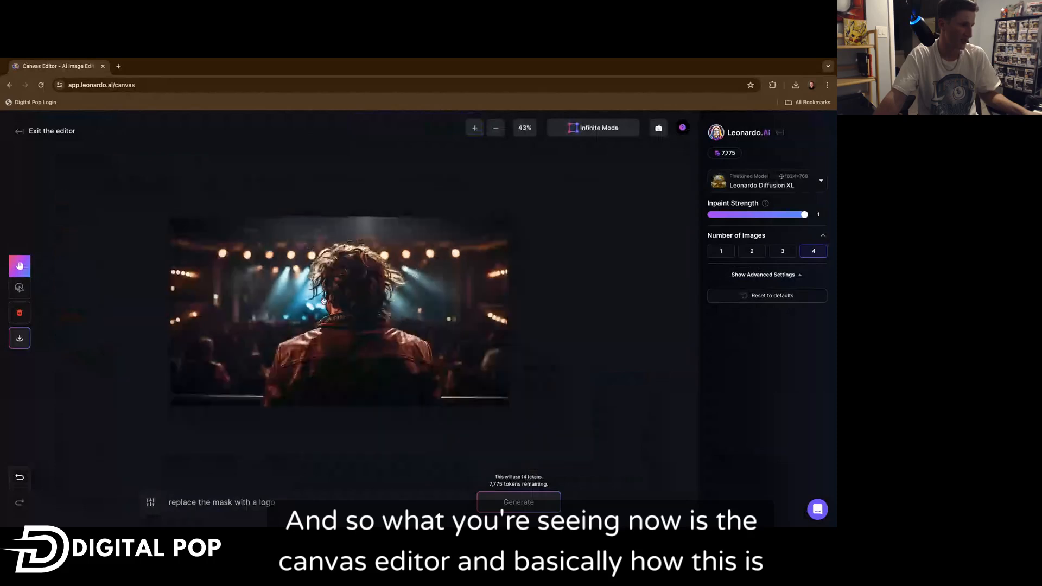
pyautogui.moveTo(267, 325); pyautogui.dragTo(341, 328)
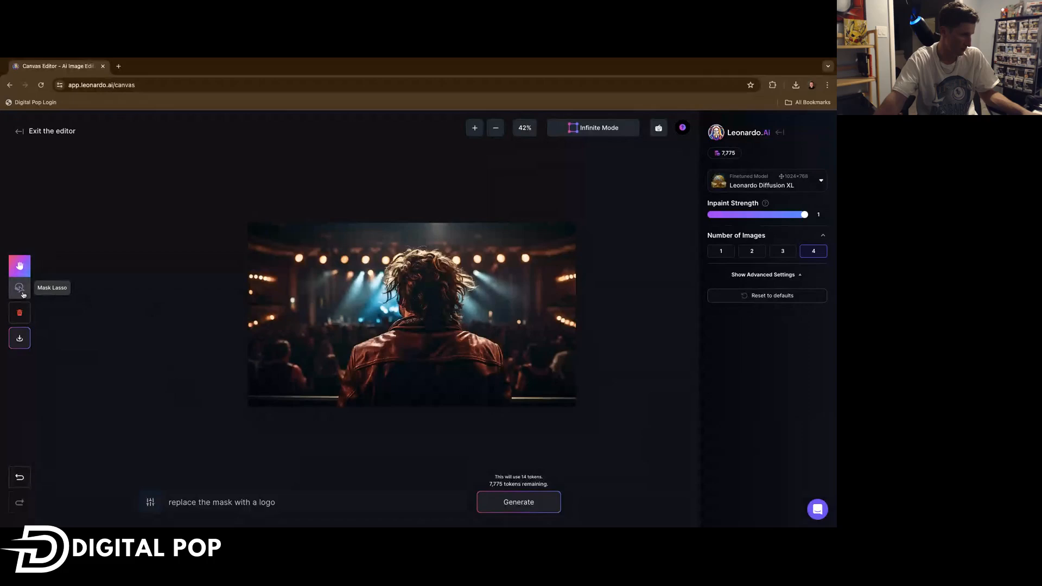
pyautogui.click(585, 130)
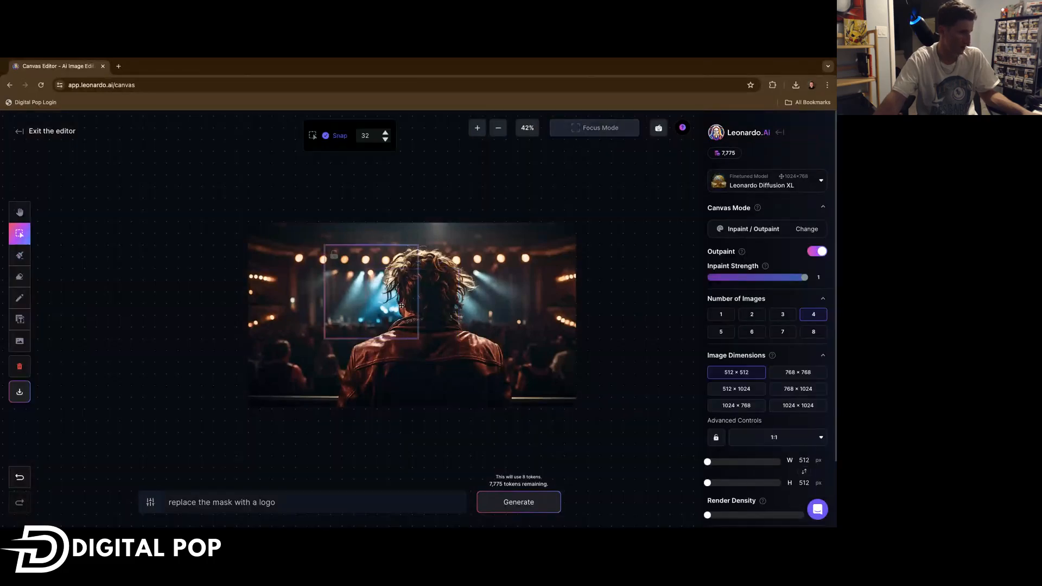
pyautogui.moveTo(402, 305)
pyautogui.mouseDown()
pyautogui.moveTo(664, 298)
pyautogui.moveTo(682, 328)
pyautogui.moveTo(407, 294)
pyautogui.mouseUp()
pyautogui.moveTo(354, 210); pyautogui.dragTo(588, 244)
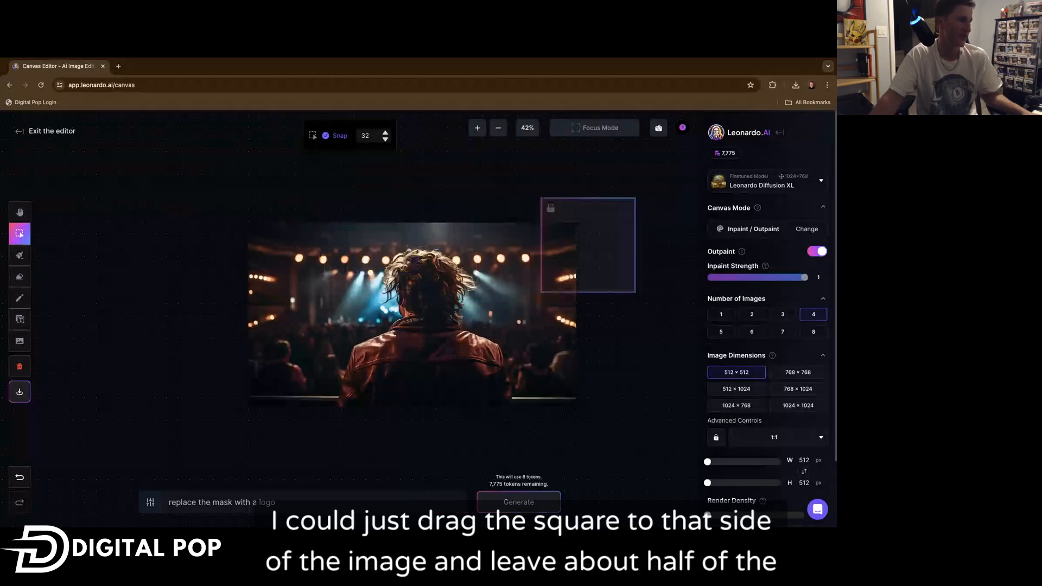
pyautogui.moveTo(623, 236); pyautogui.dragTo(283, 266)
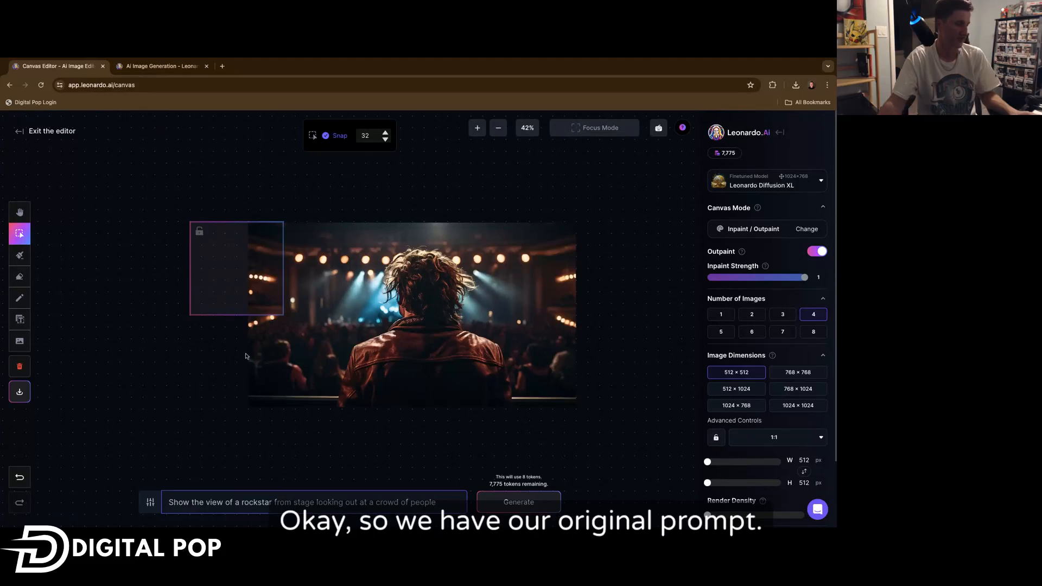
# Generate the outpaint with the rockstar crowd prompt, cycle through the four results, and accept the third.
pyautogui.click(534, 505)
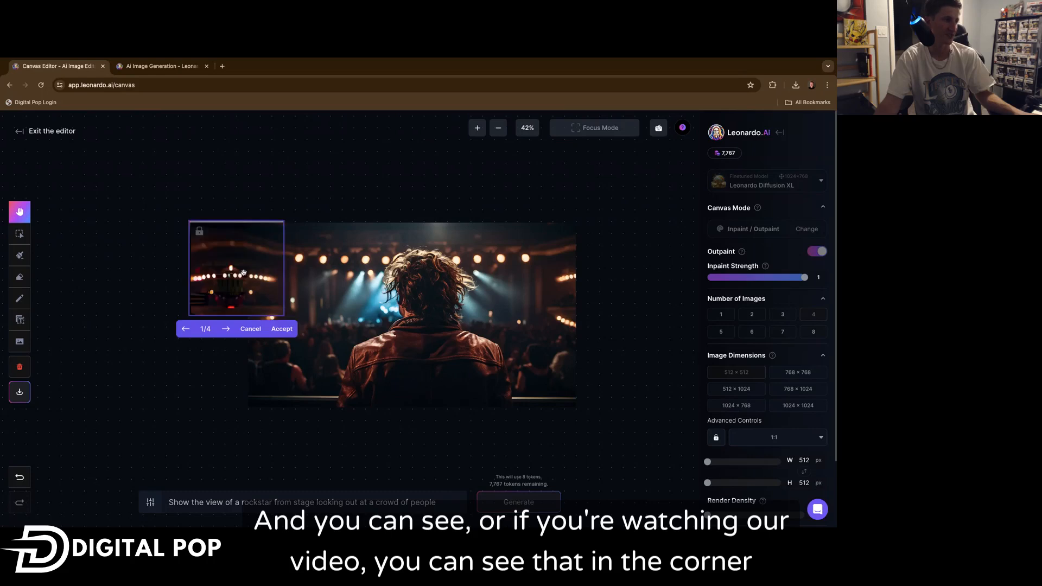
pyautogui.moveTo(258, 293); pyautogui.dragTo(251, 292)
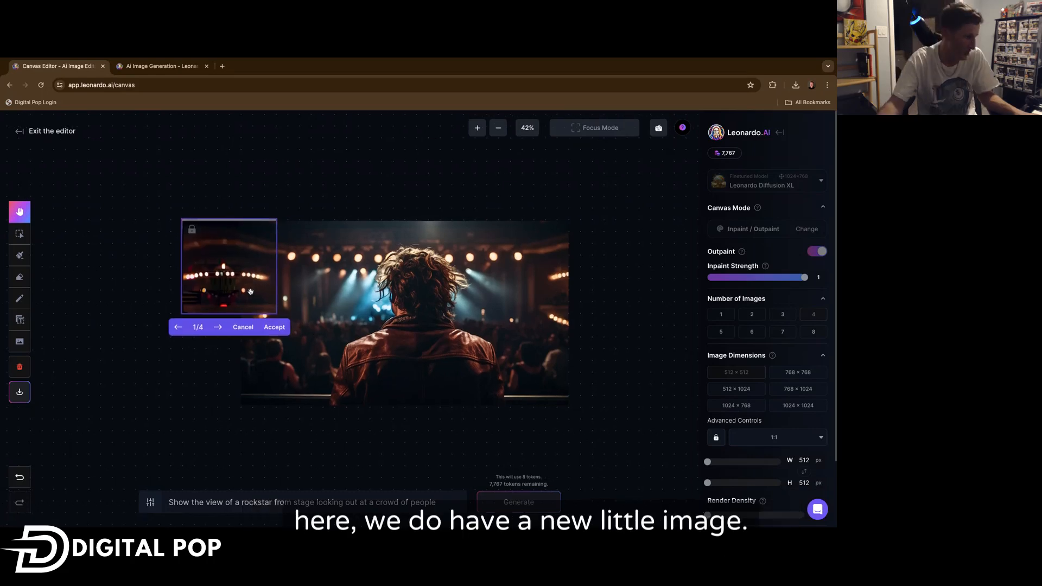
pyautogui.click(218, 328)
pyautogui.click(218, 328)
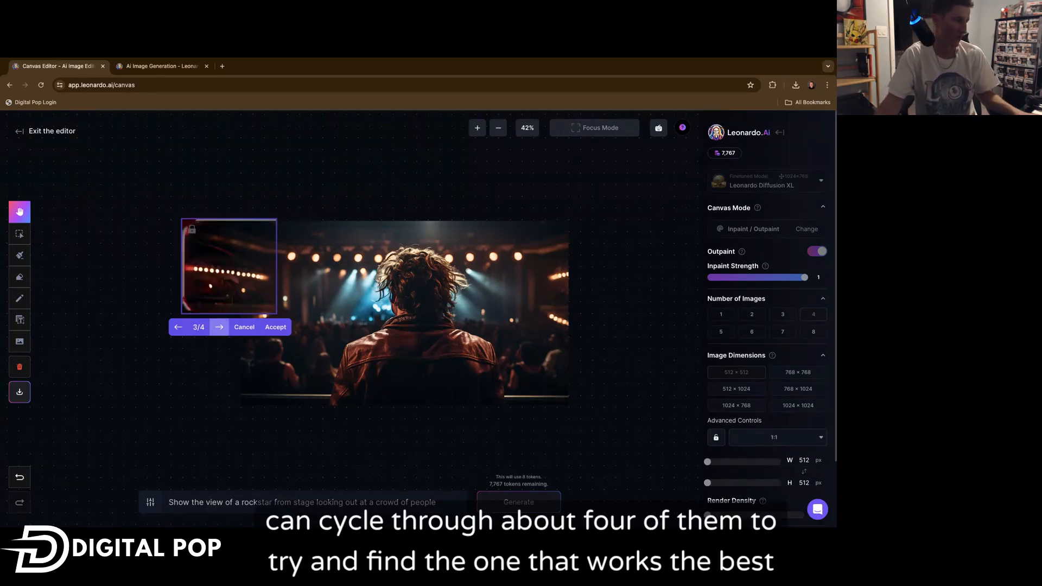
pyautogui.click(219, 327)
pyautogui.click(219, 327)
pyautogui.click(219, 327)
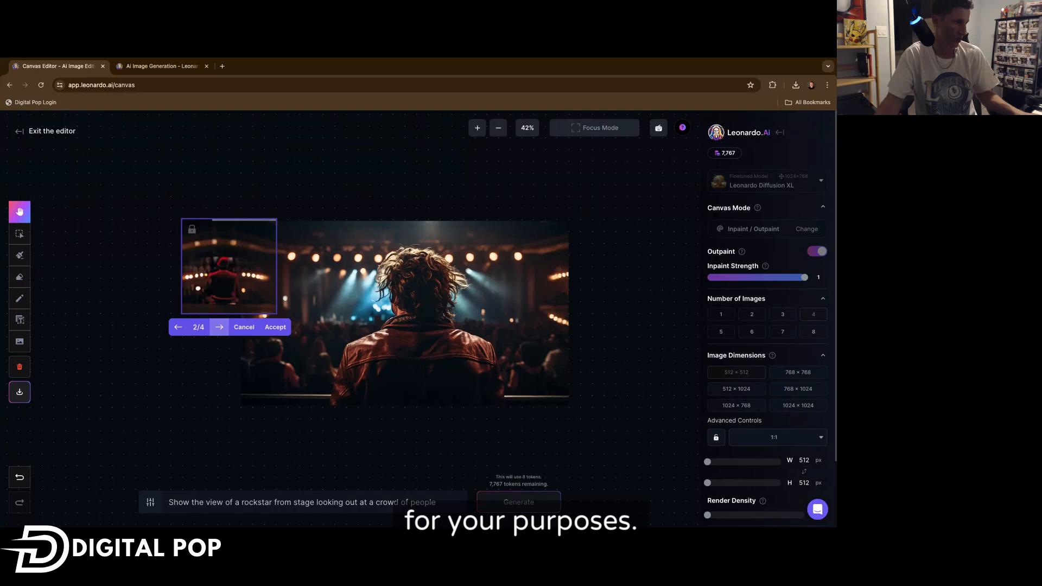
pyautogui.click(218, 327)
pyautogui.click(276, 327)
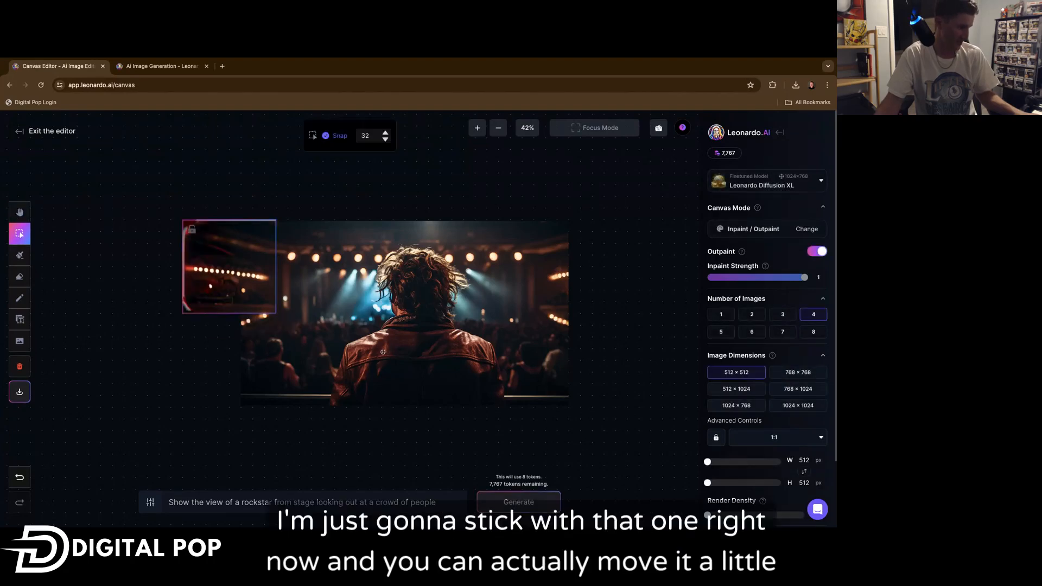
# Move the outpaint frame below the new patch so it overlaps the image's lower-left edge.
pyautogui.moveTo(273, 281)
pyautogui.mouseDown()
pyautogui.moveTo(234, 280)
pyautogui.moveTo(268, 277)
pyautogui.mouseUp()
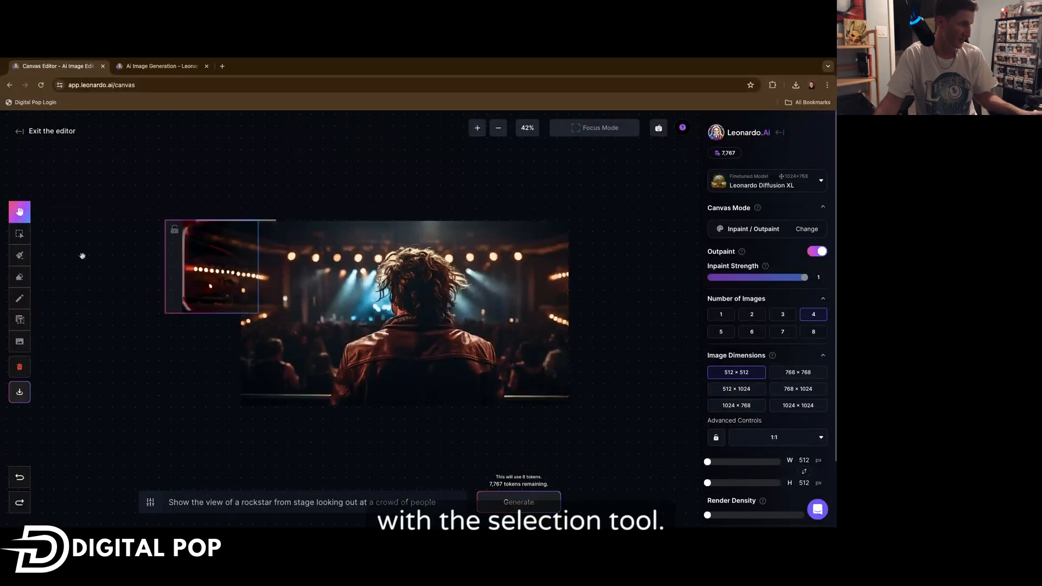
pyautogui.moveTo(195, 270); pyautogui.dragTo(236, 346)
pyautogui.moveTo(269, 267); pyautogui.dragTo(246, 266)
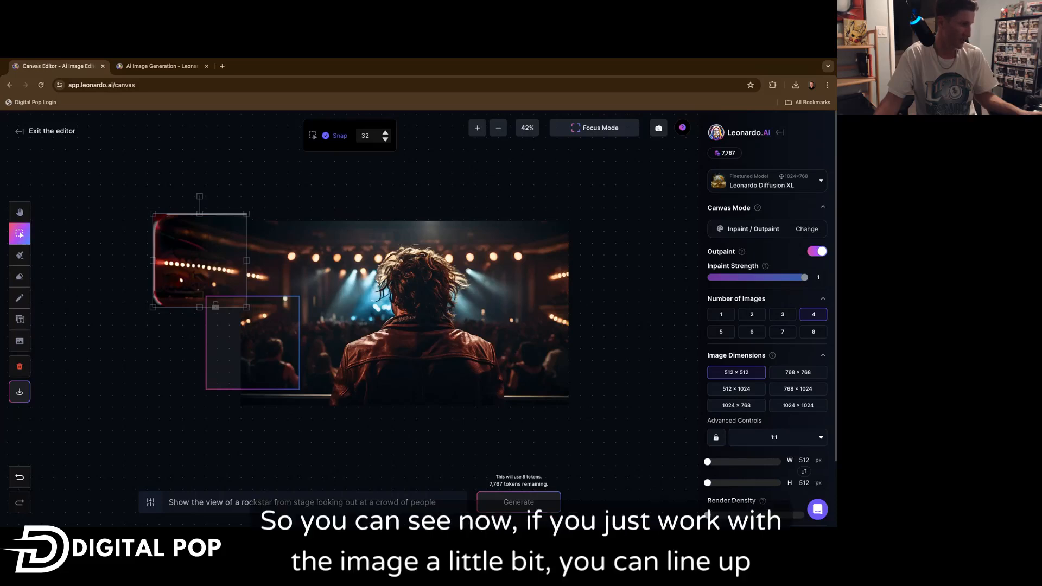
pyautogui.moveTo(237, 327); pyautogui.dragTo(161, 356)
pyautogui.click(195, 278)
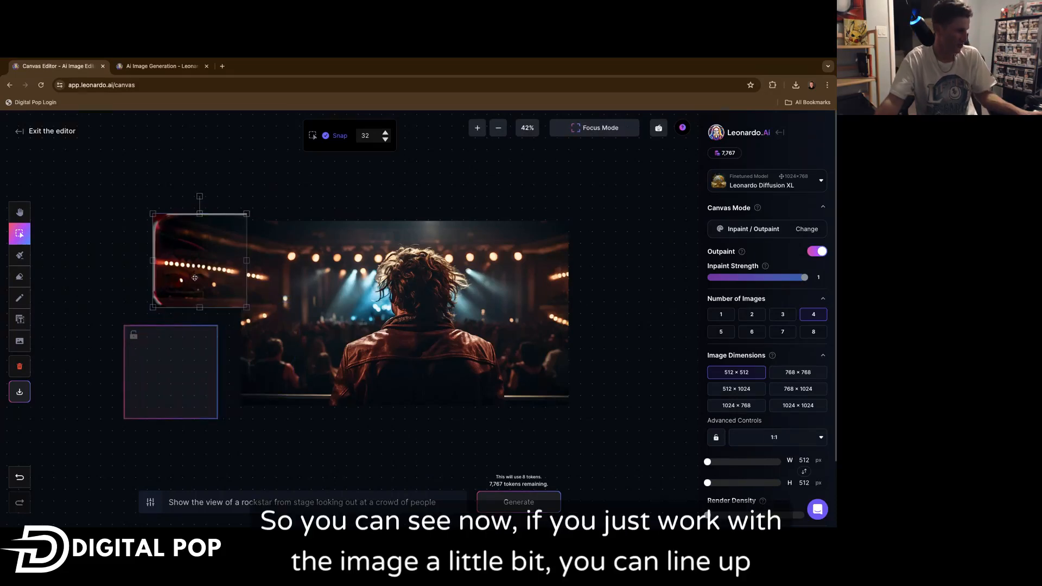
pyautogui.moveTo(195, 278); pyautogui.dragTo(194, 272)
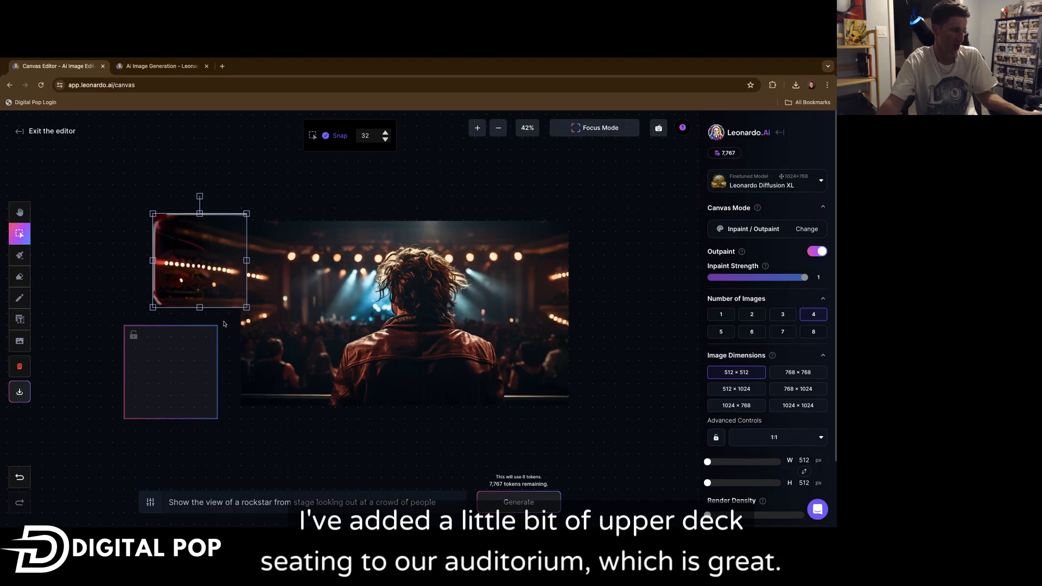
pyautogui.moveTo(163, 371); pyautogui.dragTo(186, 354)
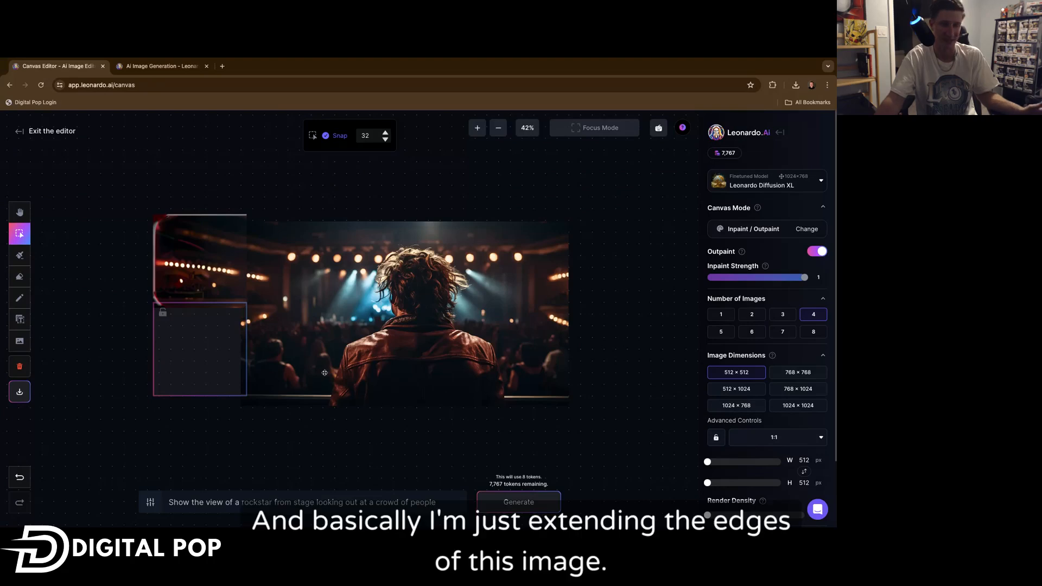
# Generate the lower-left outpaint, cycle through all four options, and accept the first one.
pyautogui.click(519, 501)
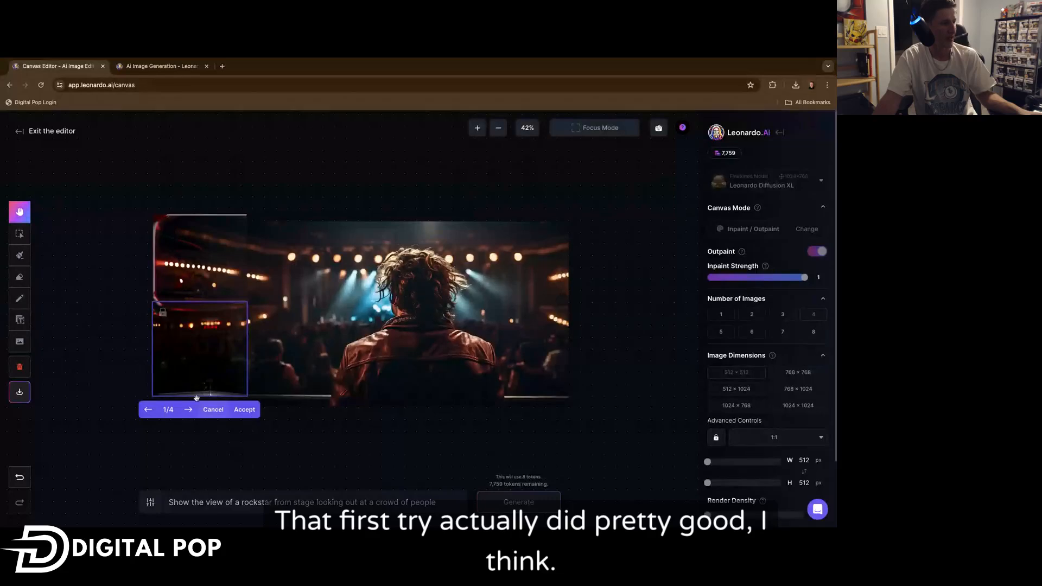
pyautogui.click(187, 410)
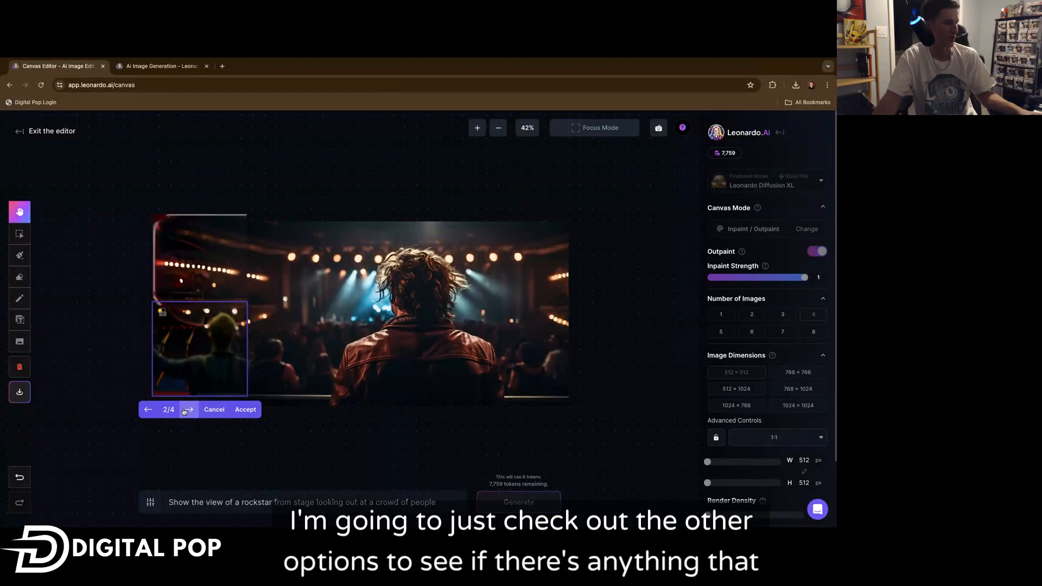
pyautogui.click(188, 410)
pyautogui.click(190, 410)
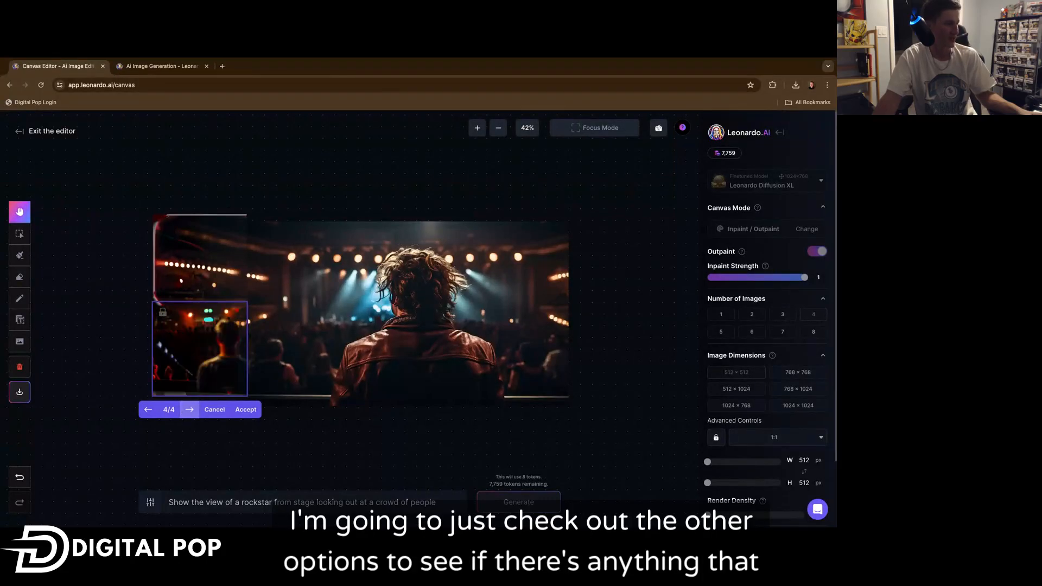
pyautogui.click(188, 410)
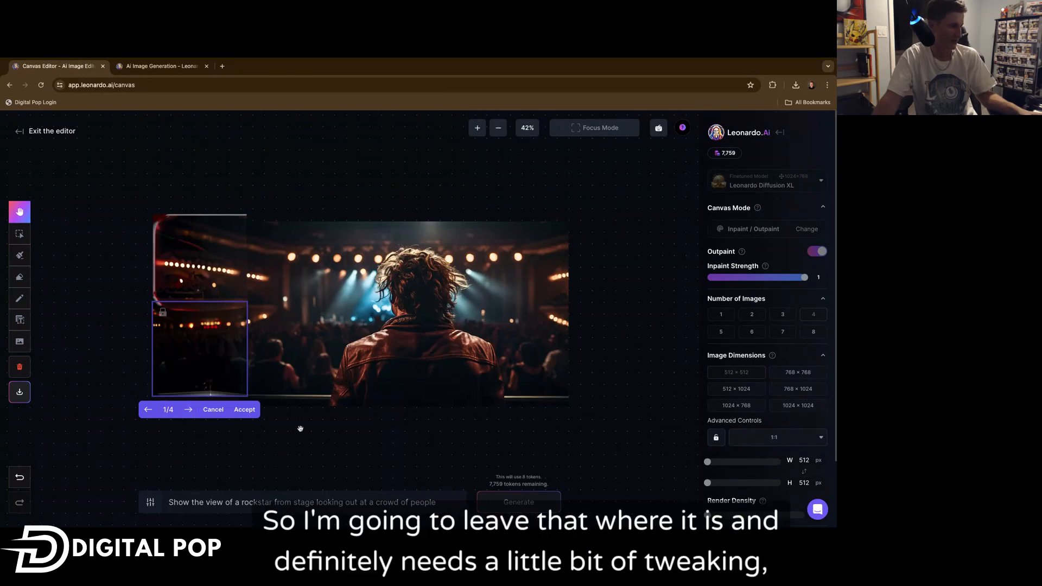
pyautogui.click(240, 410)
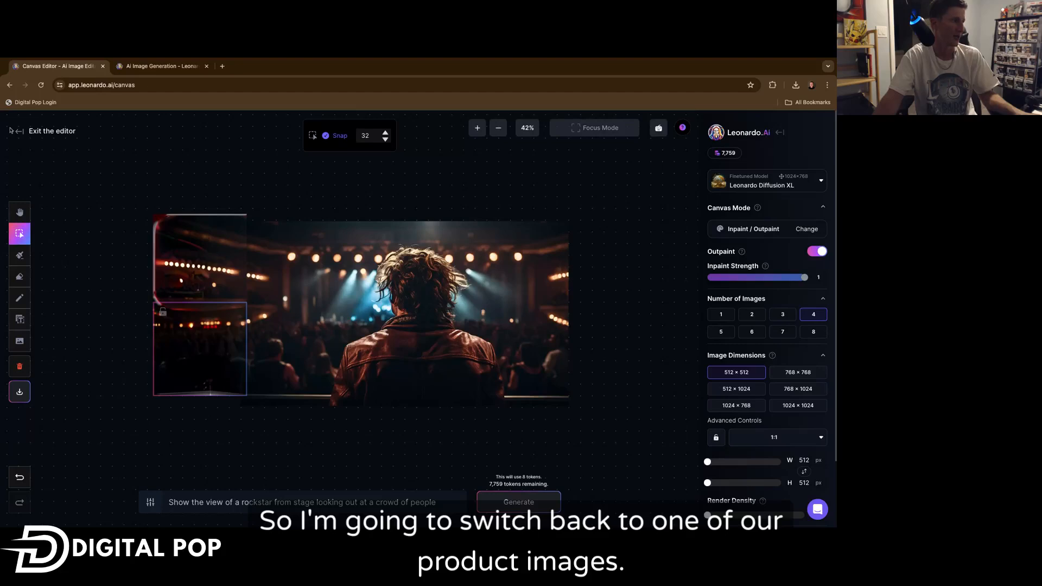
# Exit the editor and open the mountain climbers advertisement image from the Image Creation history in the Canvas Editor.
pyautogui.click(38, 131)
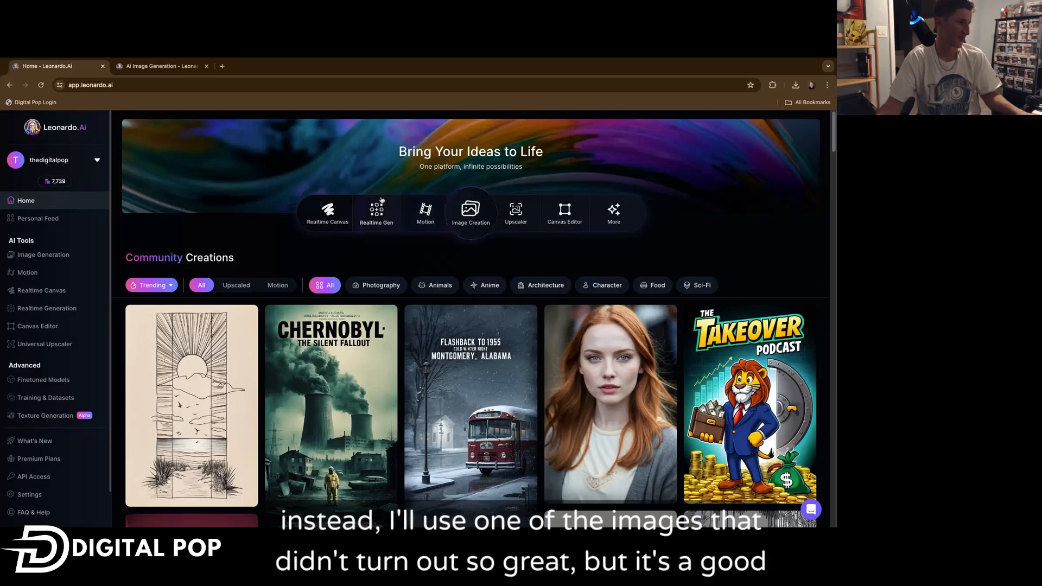
pyautogui.click(463, 219)
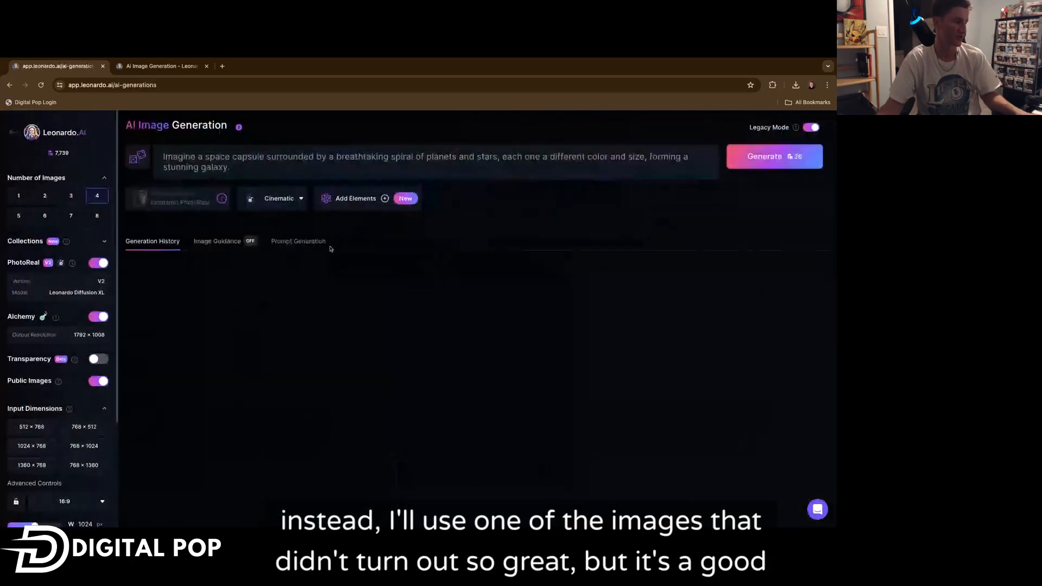
pyautogui.scroll(-10, 323, 242)
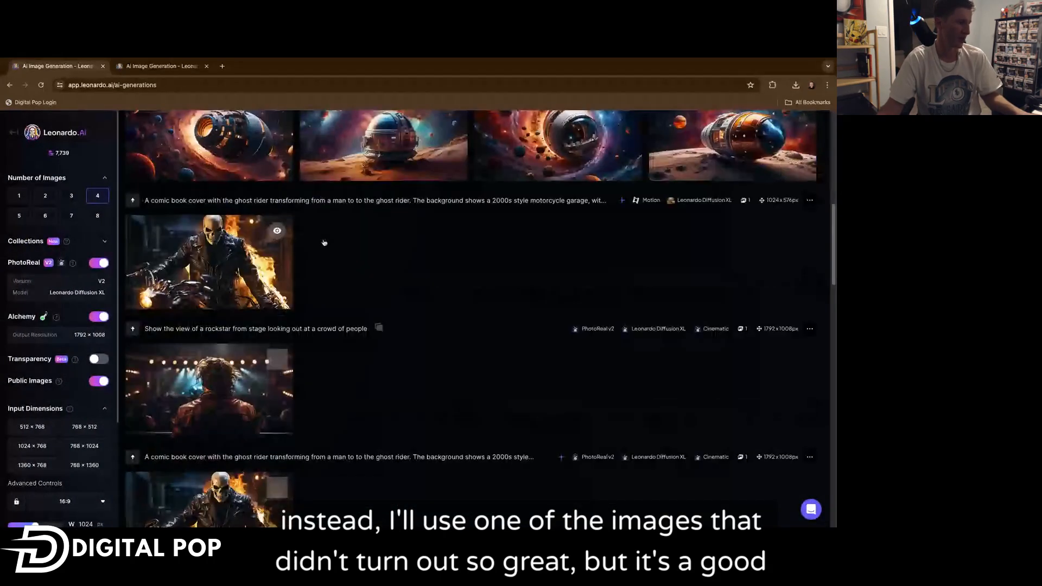
pyautogui.scroll(-8, 353, 228)
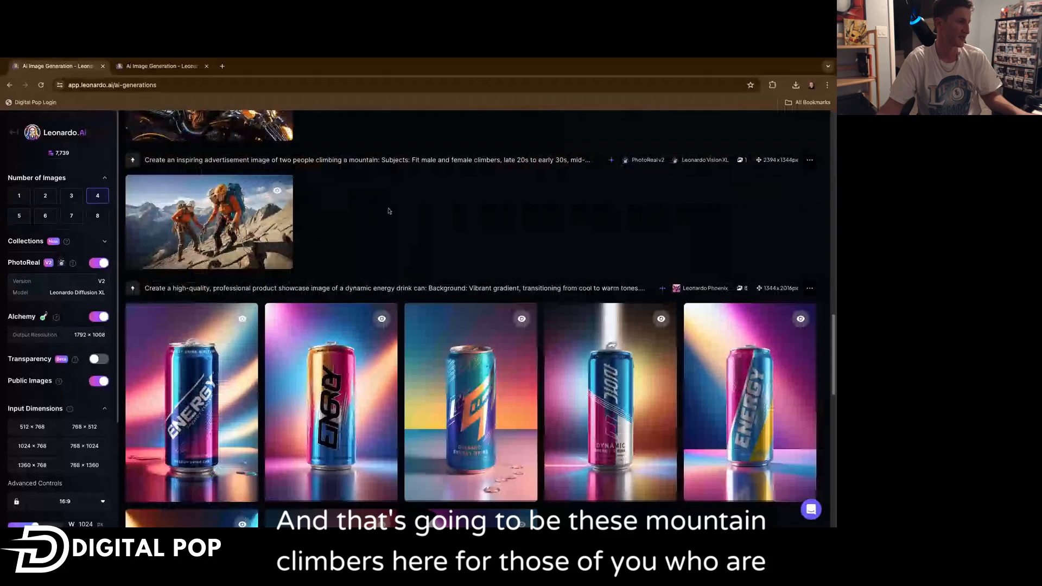
pyautogui.moveTo(207, 210)
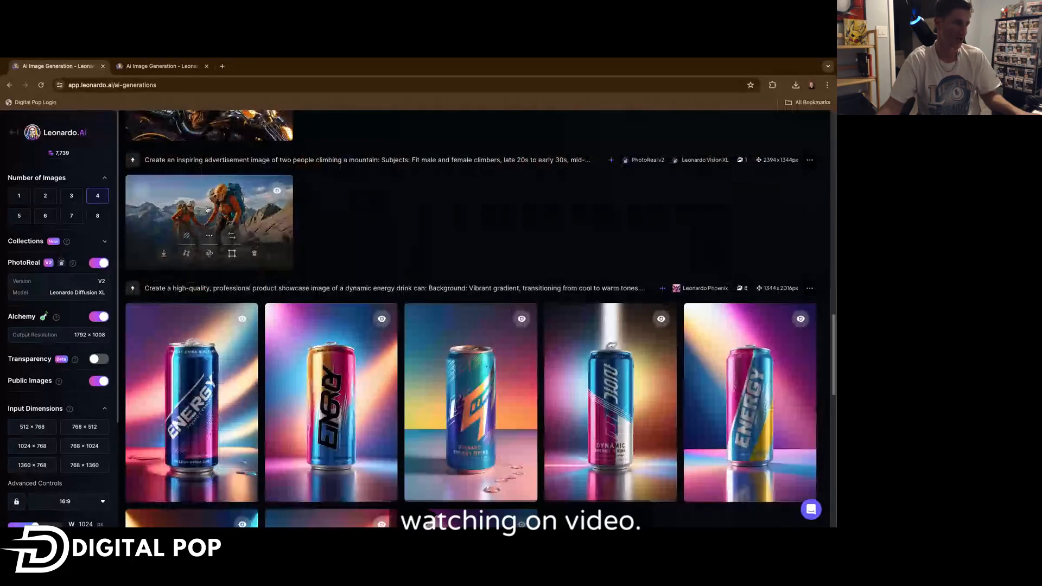
pyautogui.click(207, 209)
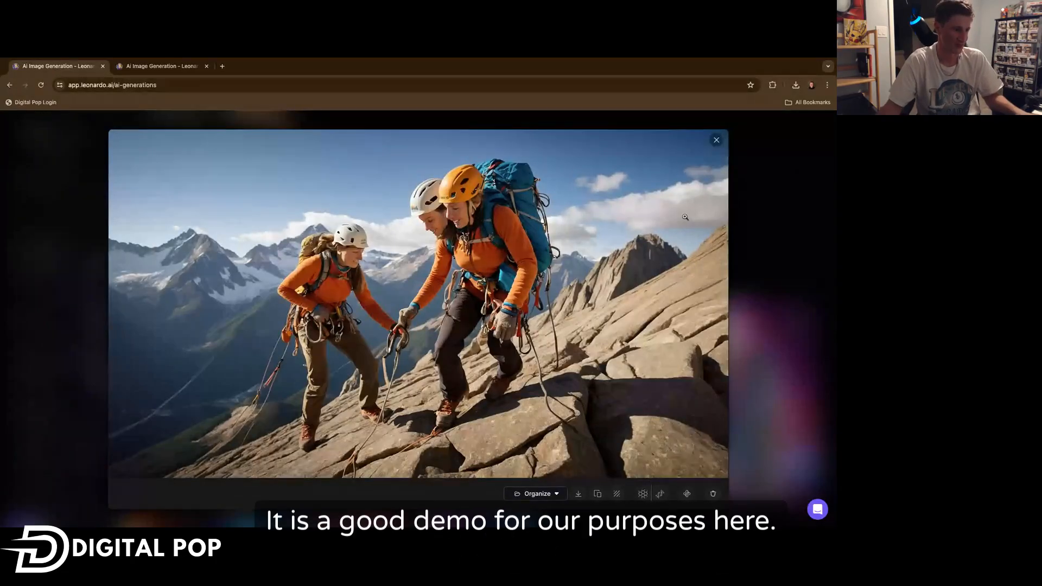
pyautogui.click(693, 253)
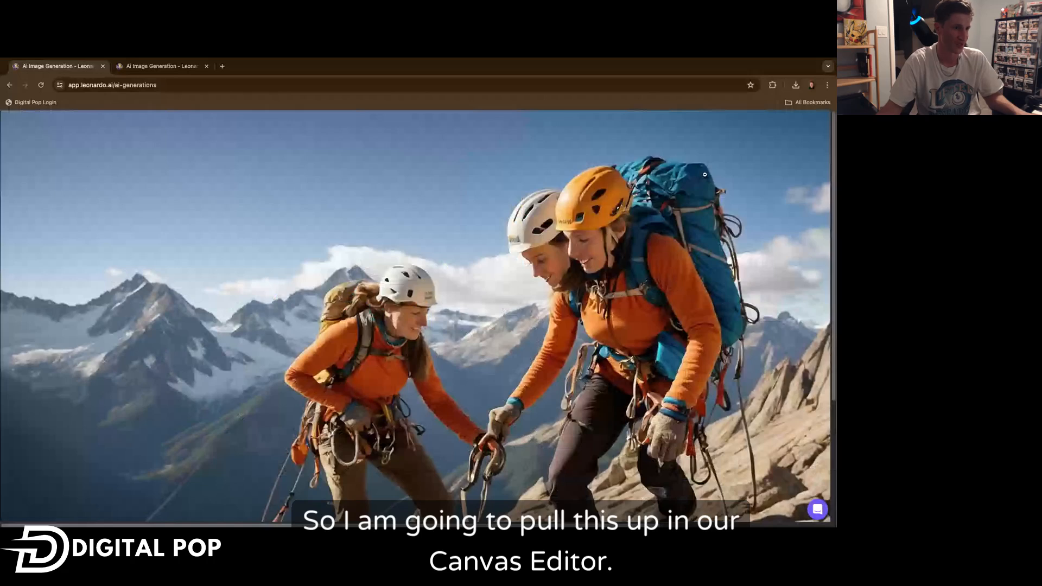
pyautogui.press('Escape')
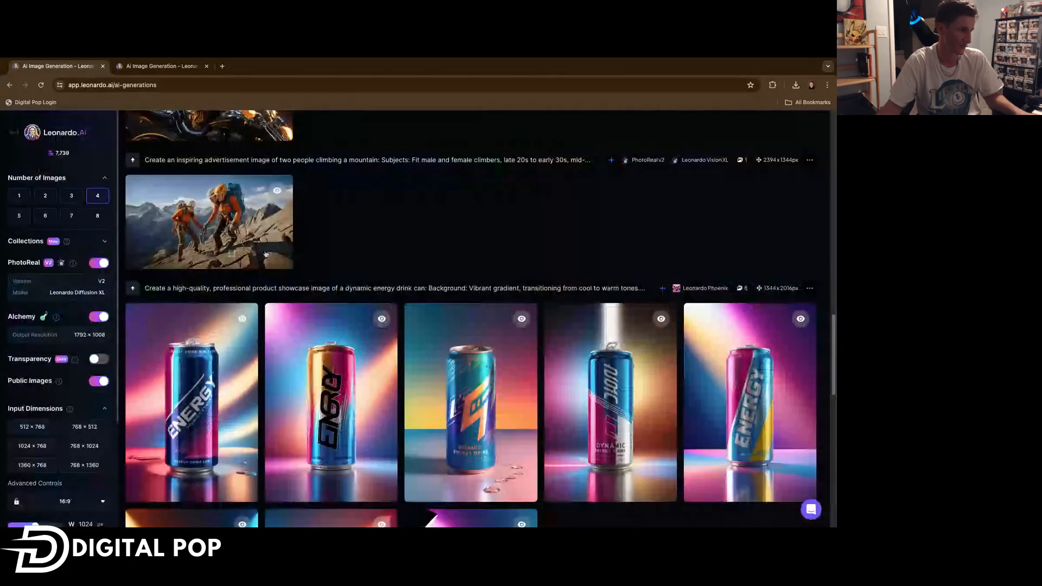
pyautogui.click(232, 254)
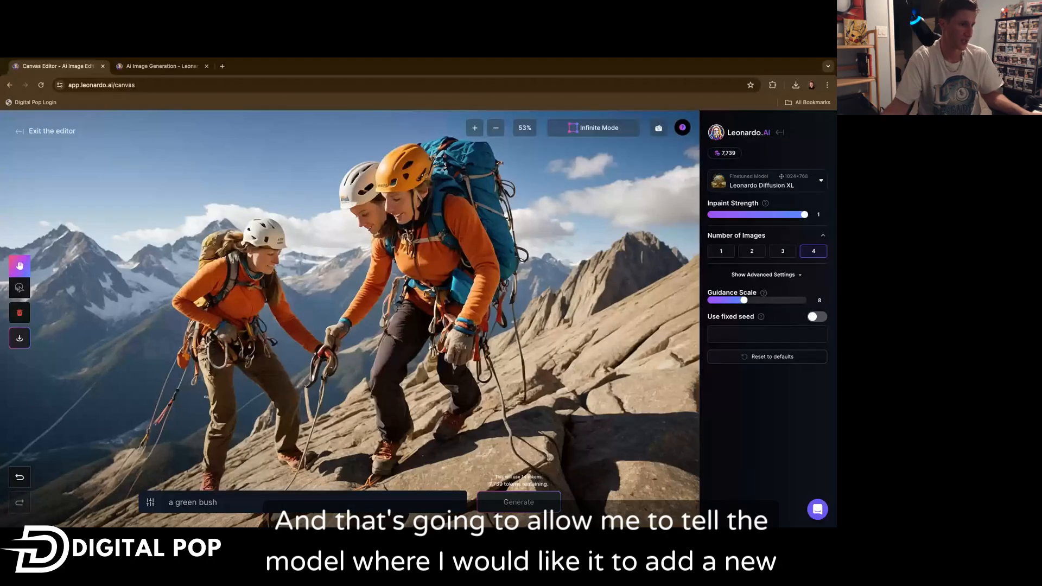
pyautogui.click(475, 127)
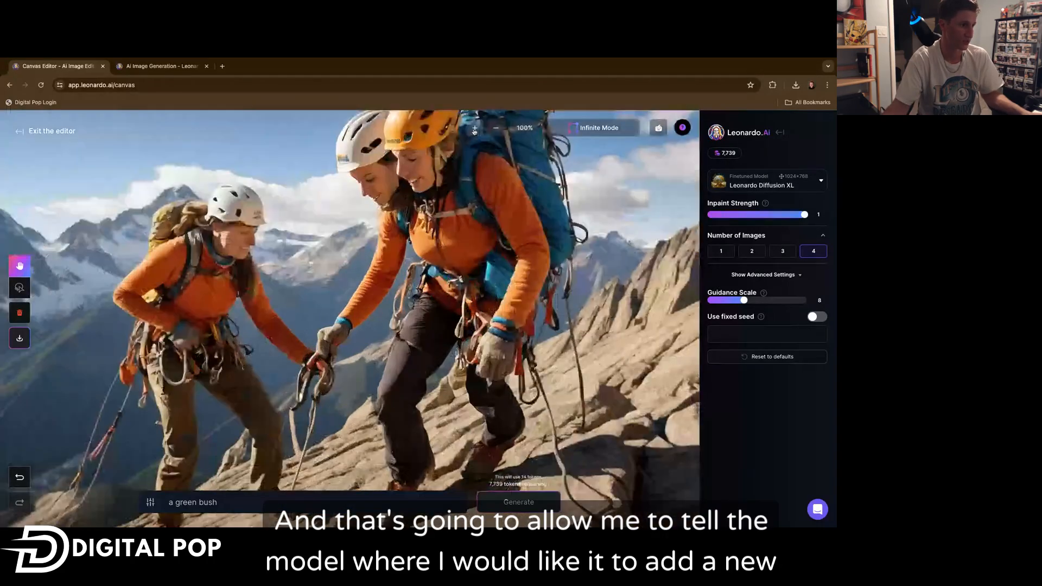
# Paint an inpaint mask over the right-side mountain slope, generate with the prompt "a green bush", and cycle to the second result.
pyautogui.click(495, 128)
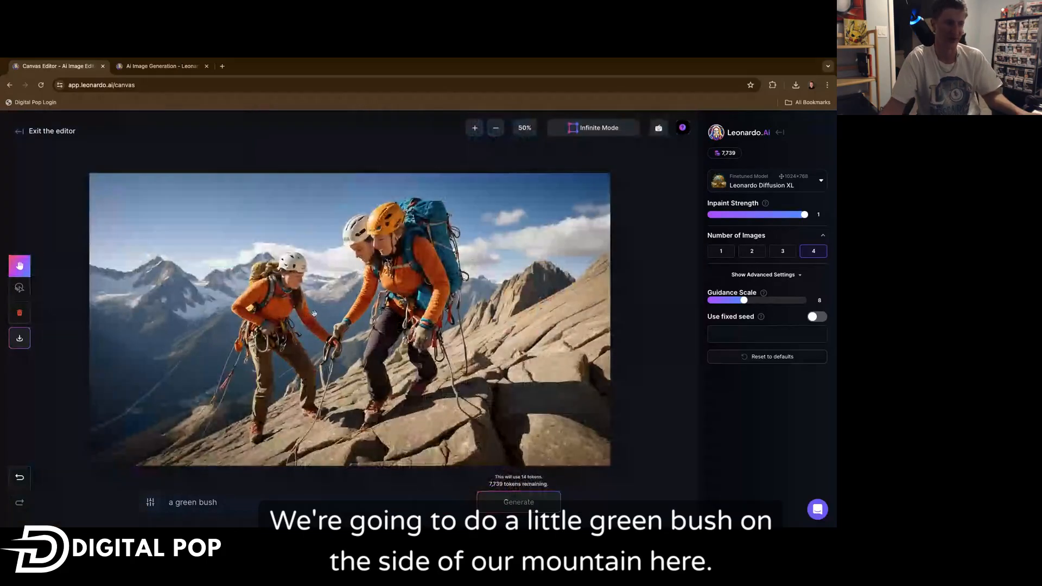
pyautogui.click(20, 287)
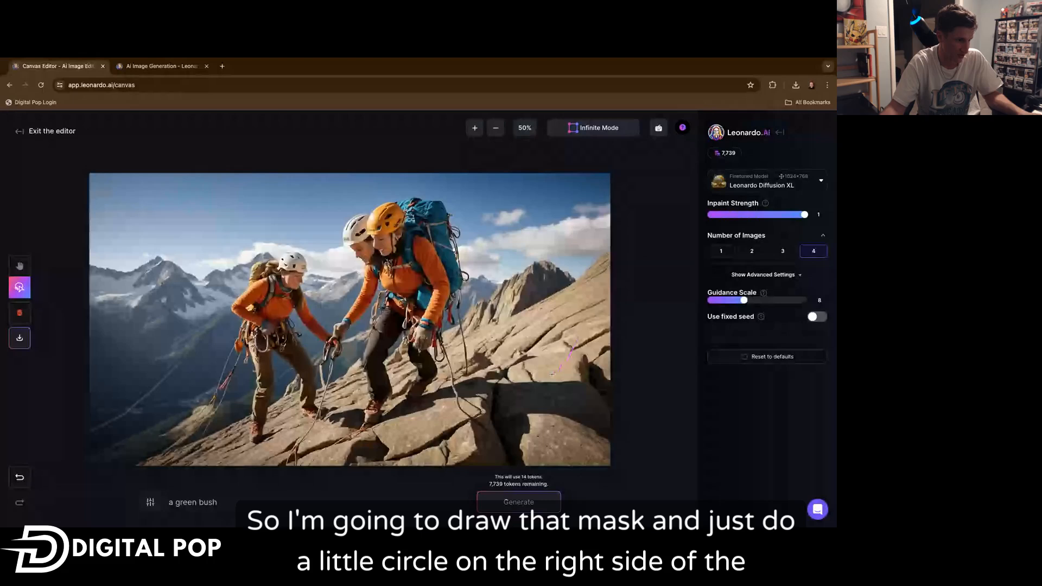
pyautogui.moveTo(514, 209); pyautogui.dragTo(490, 326)
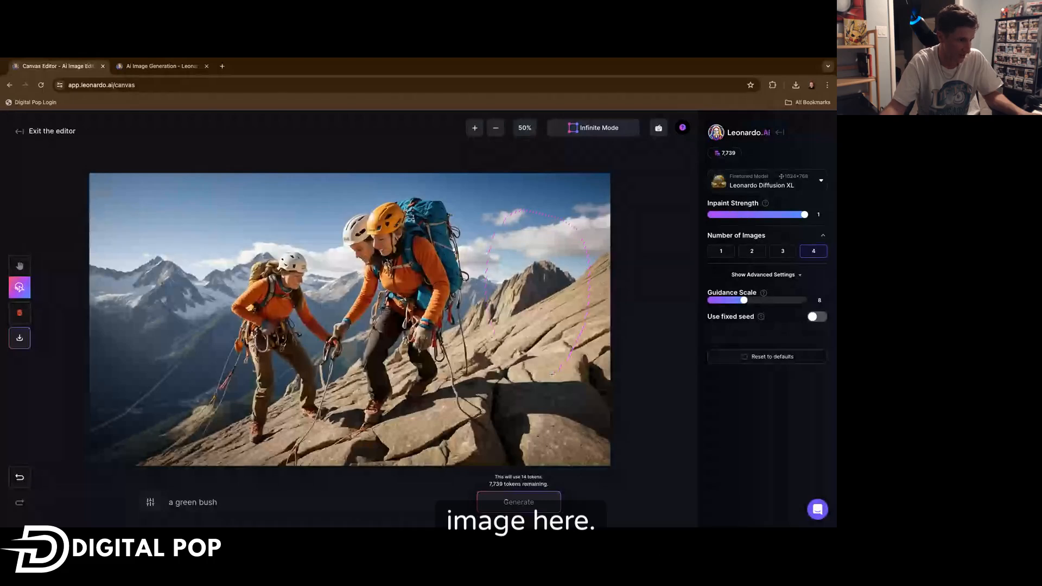
pyautogui.moveTo(552, 373); pyautogui.dragTo(547, 374)
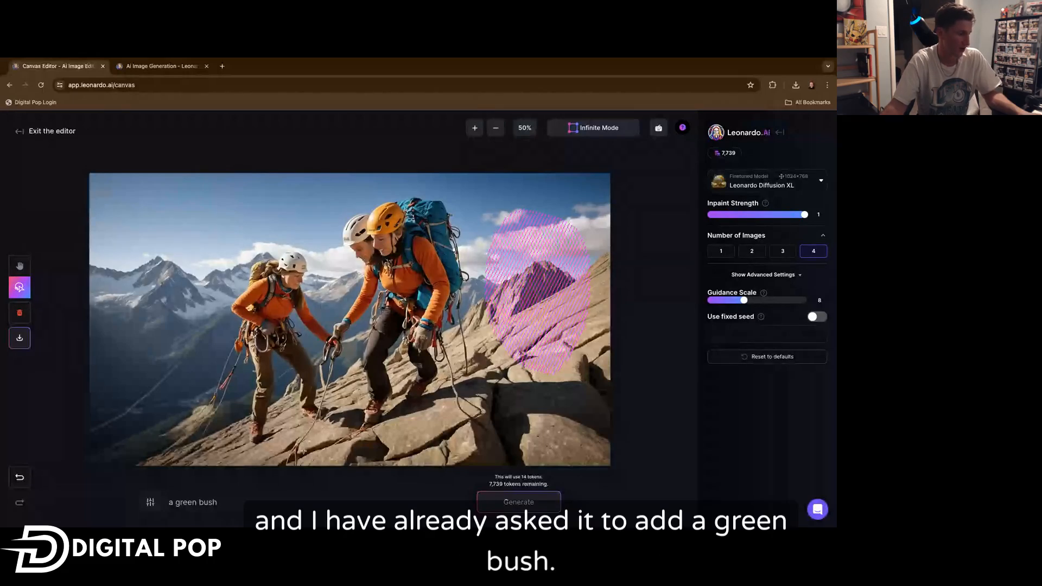
pyautogui.click(310, 491)
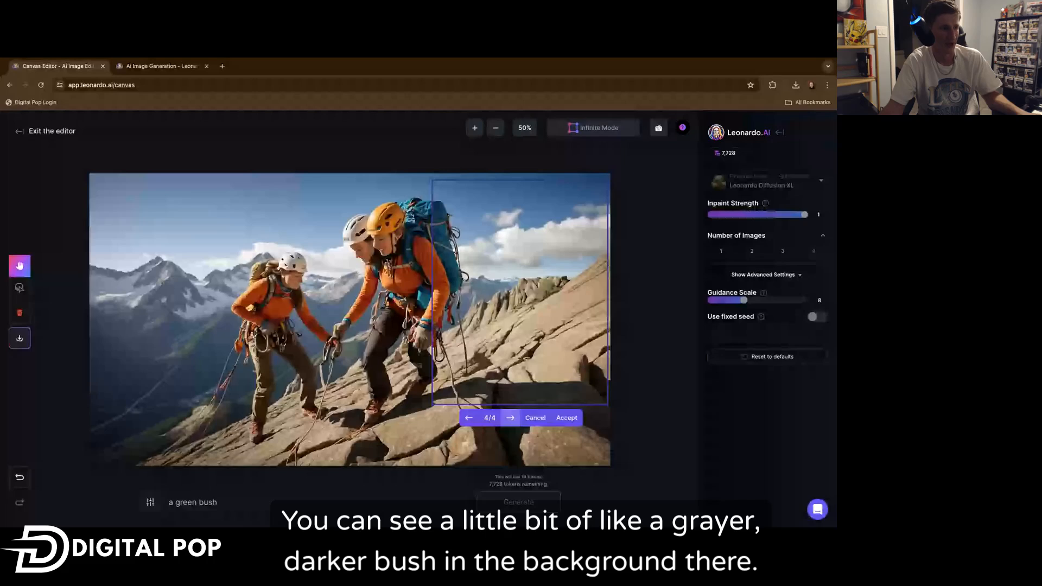
pyautogui.click(510, 417)
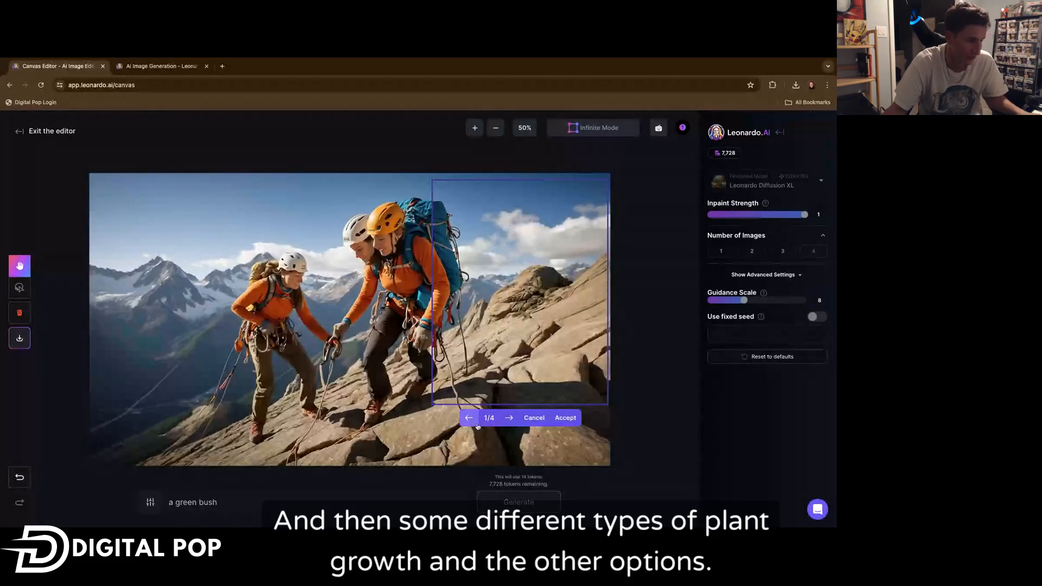
pyautogui.click(509, 419)
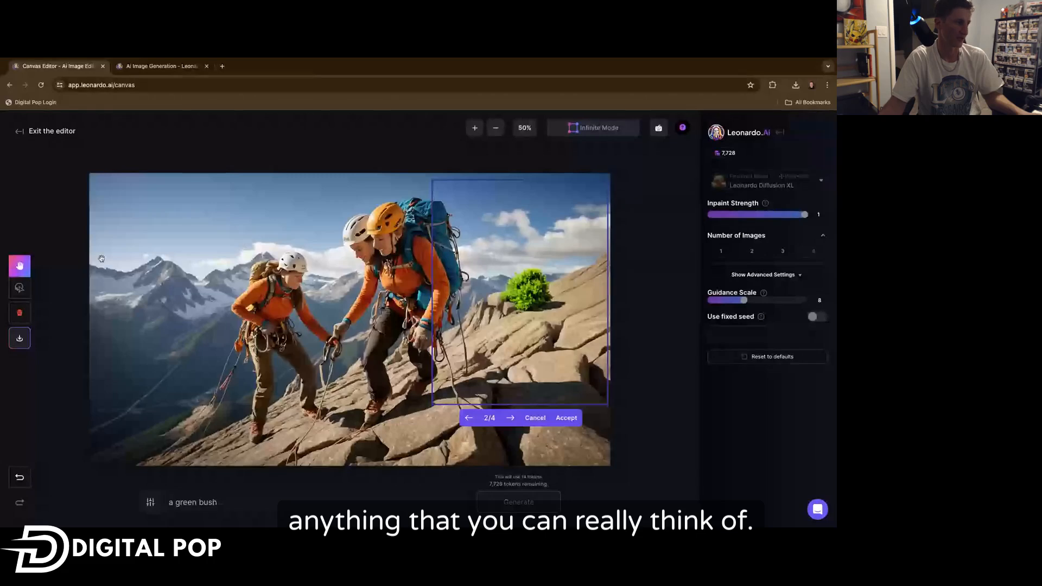
# Mask a patch of sky in the upper left and generate an inpaint with the prompt "a flying eagle".
pyautogui.click(27, 288)
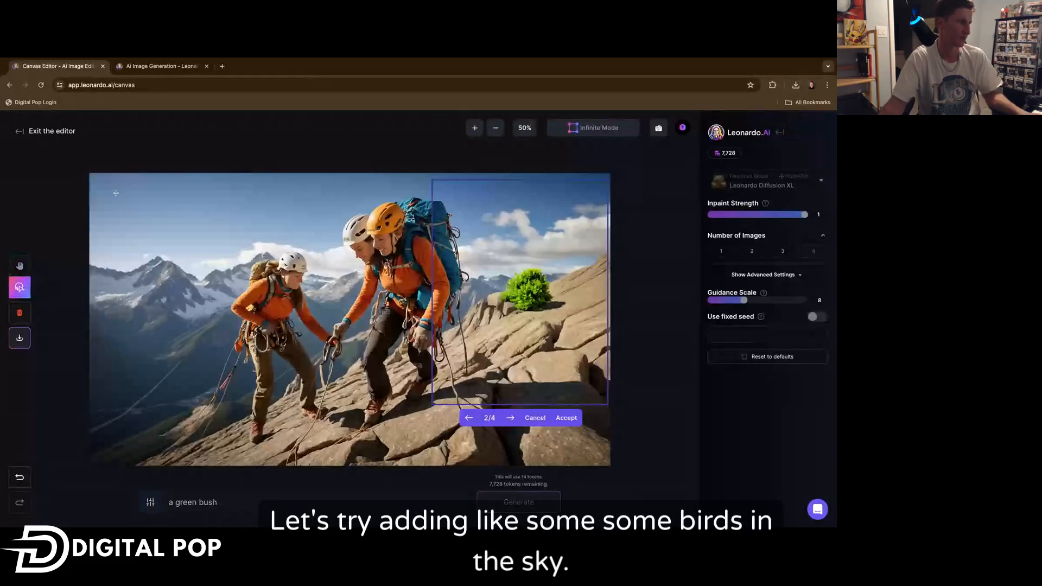
pyautogui.moveTo(233, 198); pyautogui.dragTo(203, 242)
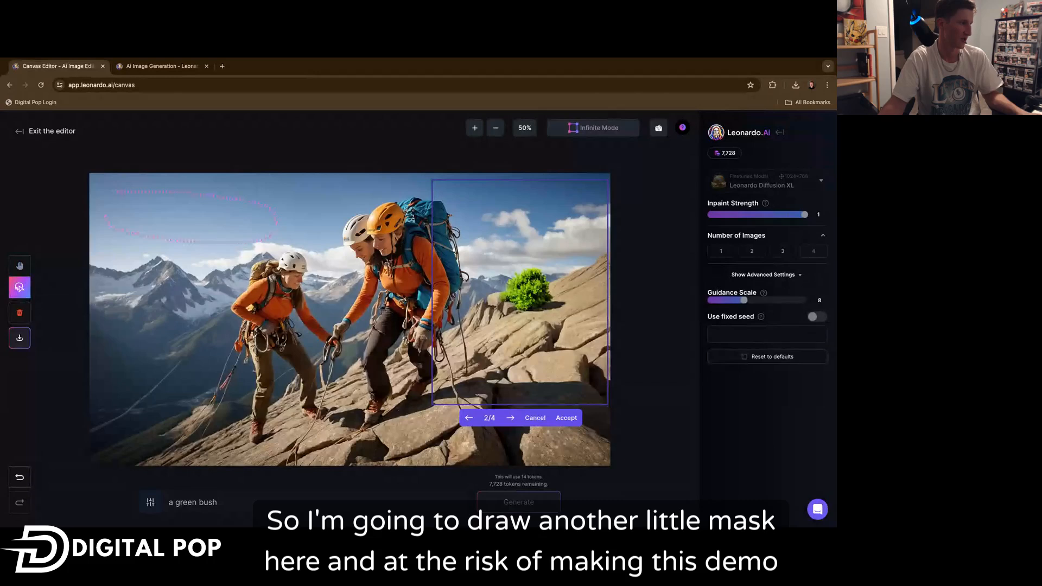
pyautogui.moveTo(111, 195); pyautogui.dragTo(115, 191)
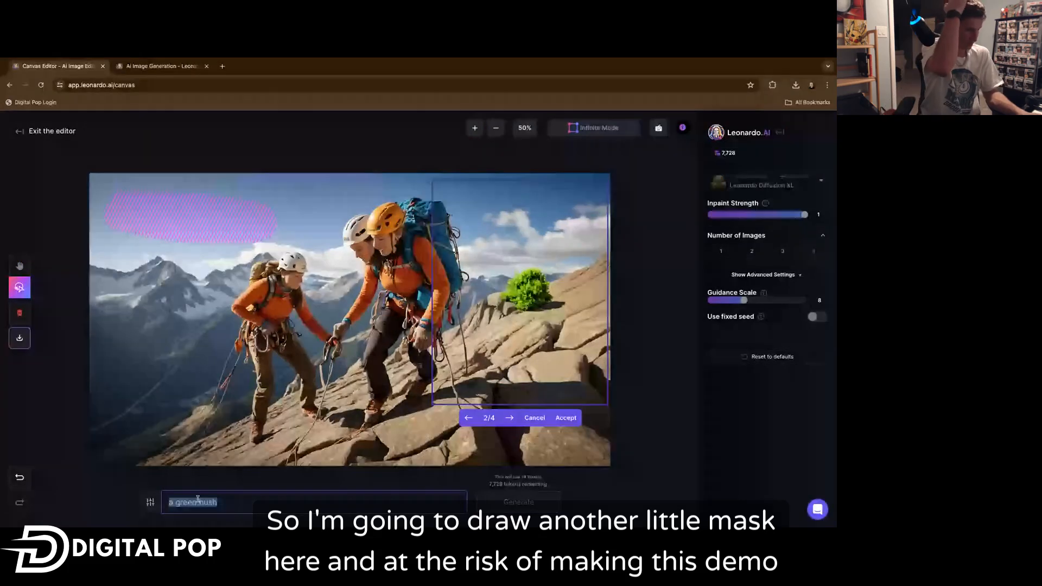
pyautogui.tripleClick(197, 499)
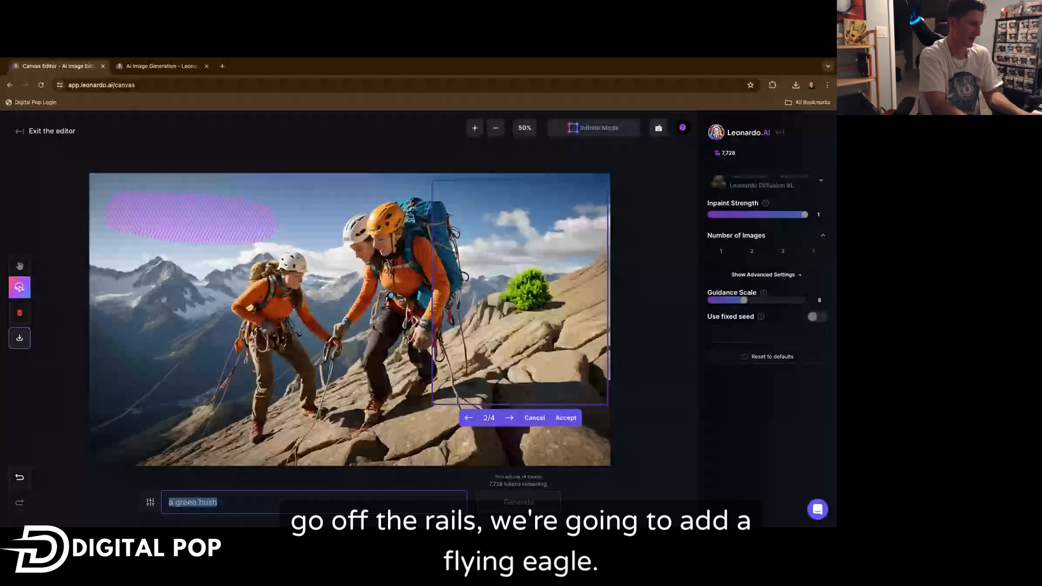
pyautogui.write('a')
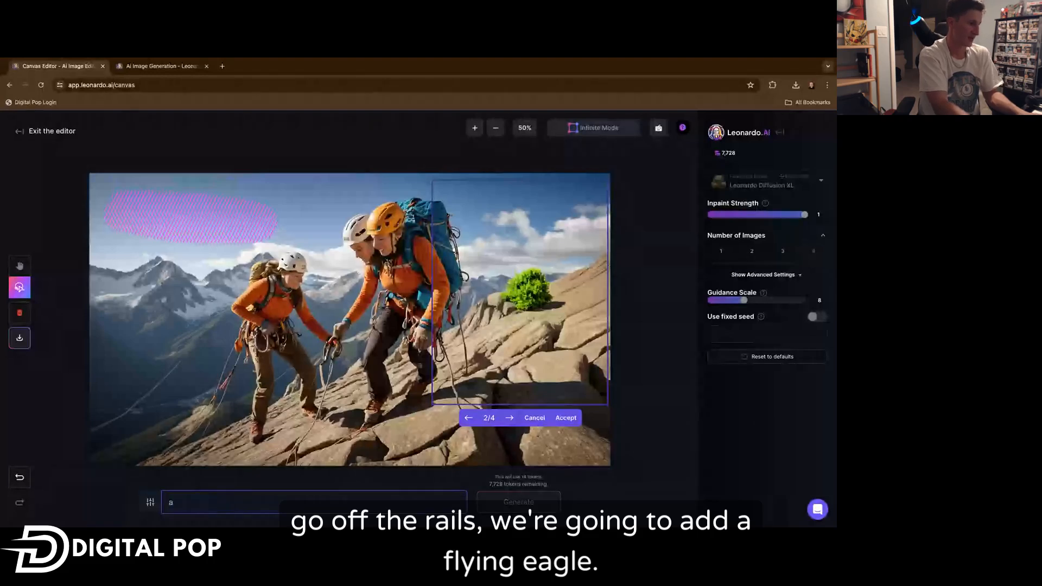
pyautogui.write(' flying eagle')
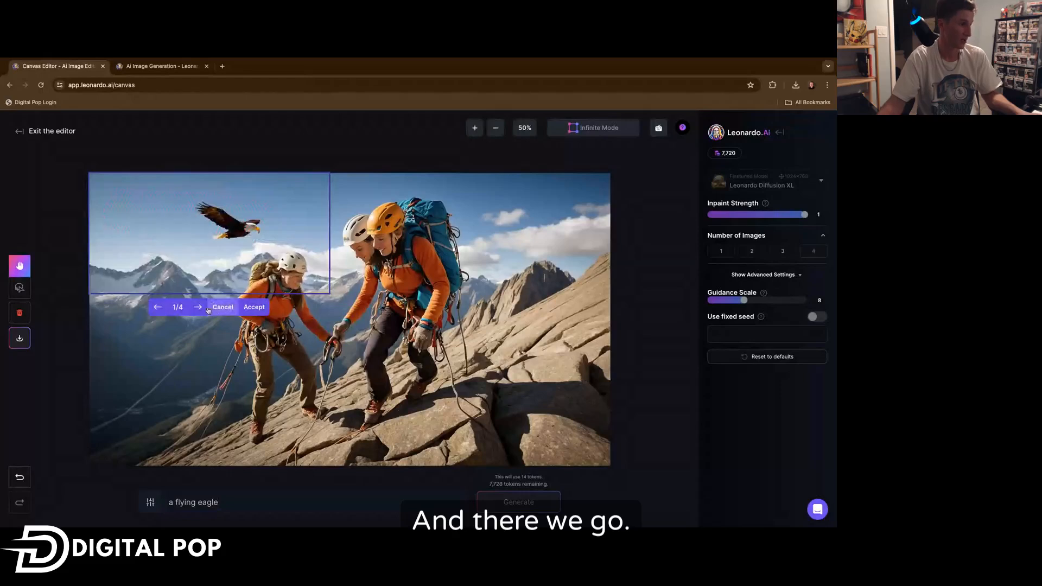
# Cycle back through the eagle results and accept the third option.
pyautogui.click(158, 307)
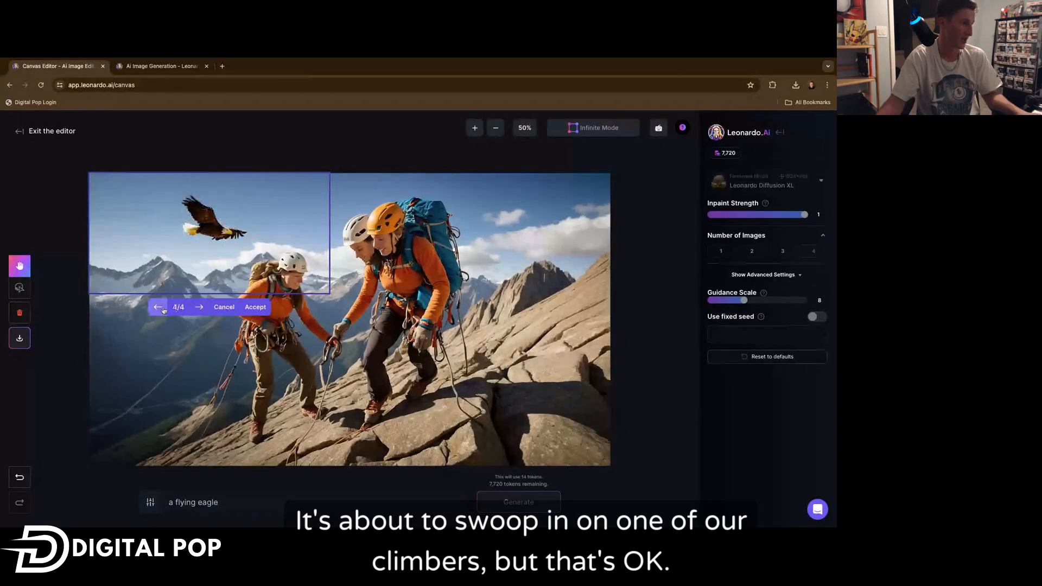
pyautogui.click(157, 307)
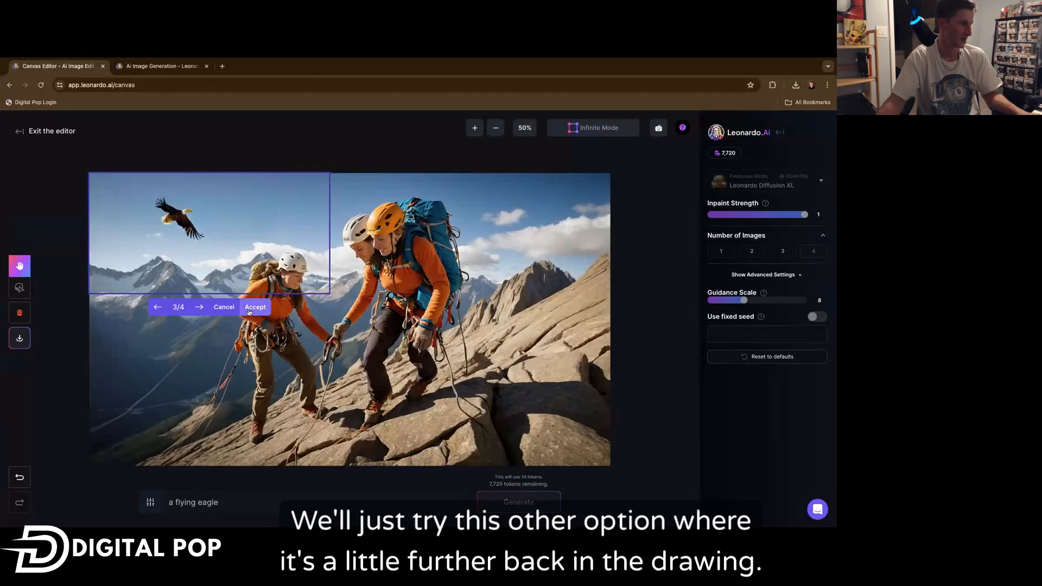
pyautogui.click(253, 307)
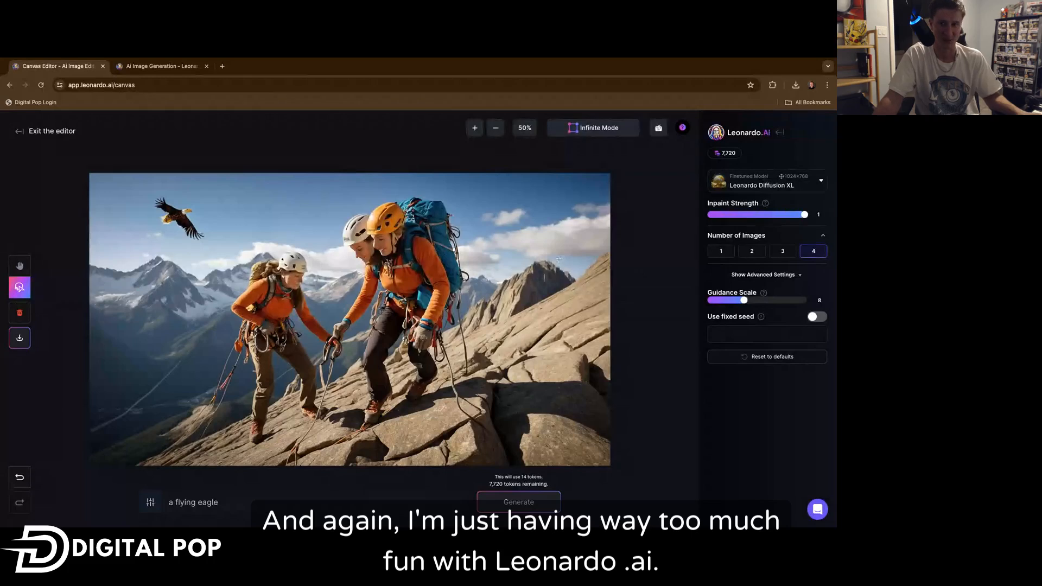
pyautogui.scroll(1, 537, 258)
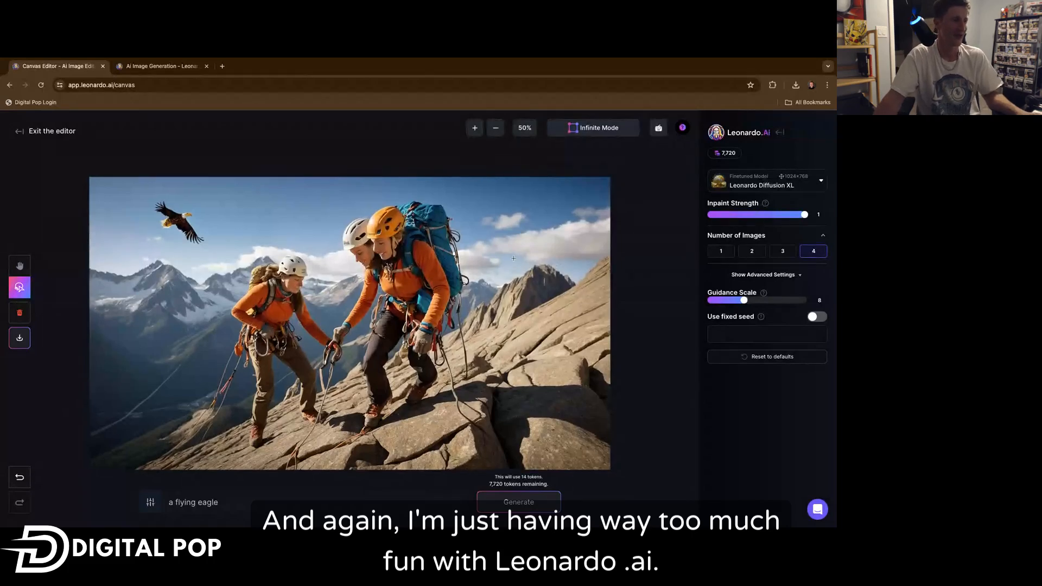